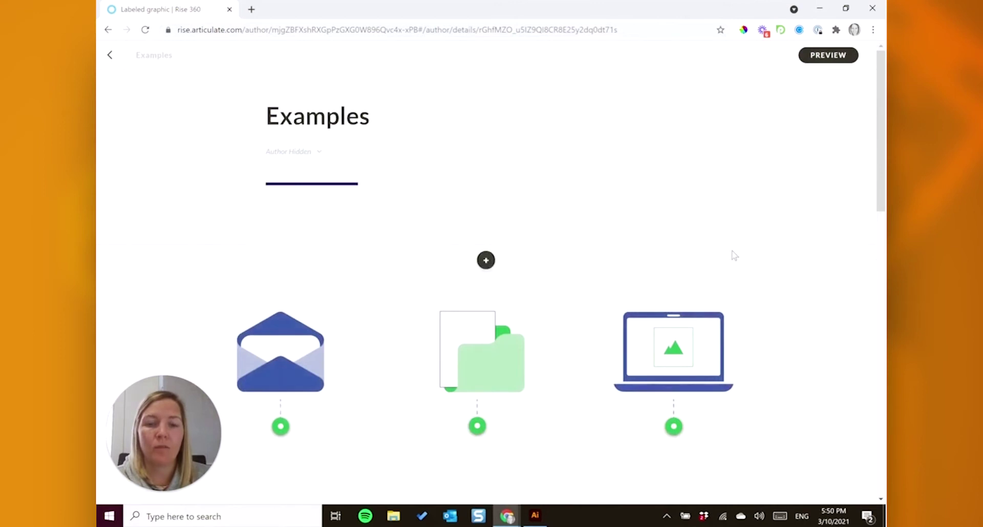
Insert an interactive Labeled graphic block between the envelope-folder-laptop graphic and the Milestone-Population-News graphic.
{"action": "scroll", "coordinate": [733, 256], "scroll_direction": "down", "scroll_amount": 2}
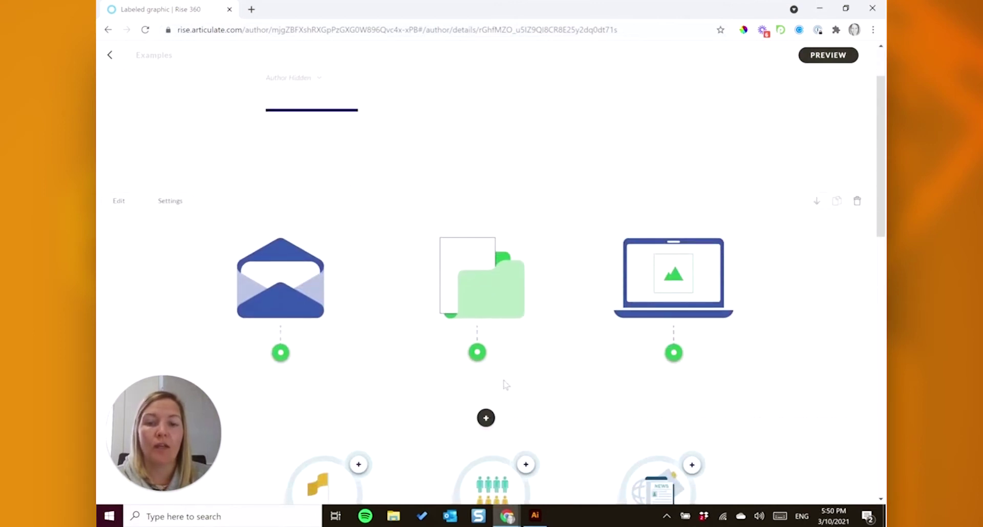
{"action": "left_click", "coordinate": [485, 419]}
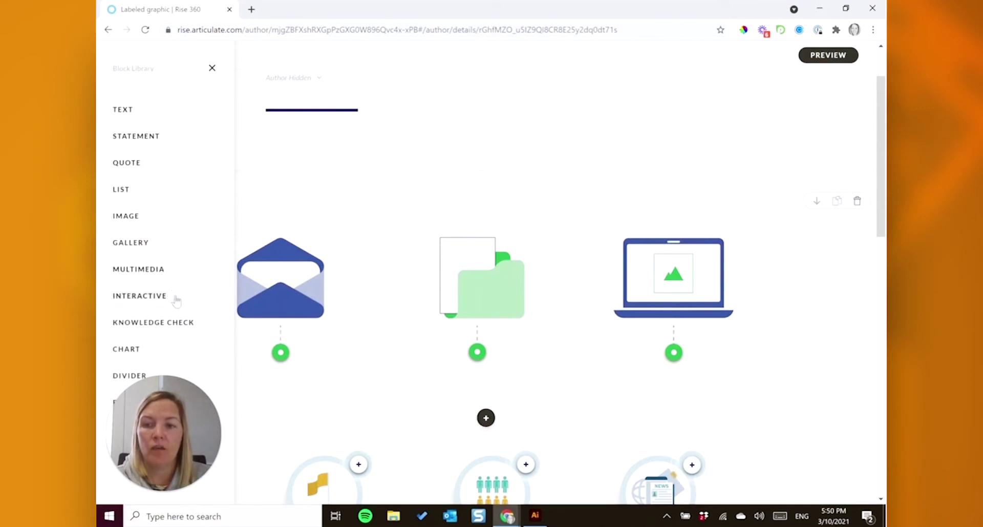
{"action": "left_click", "coordinate": [177, 299]}
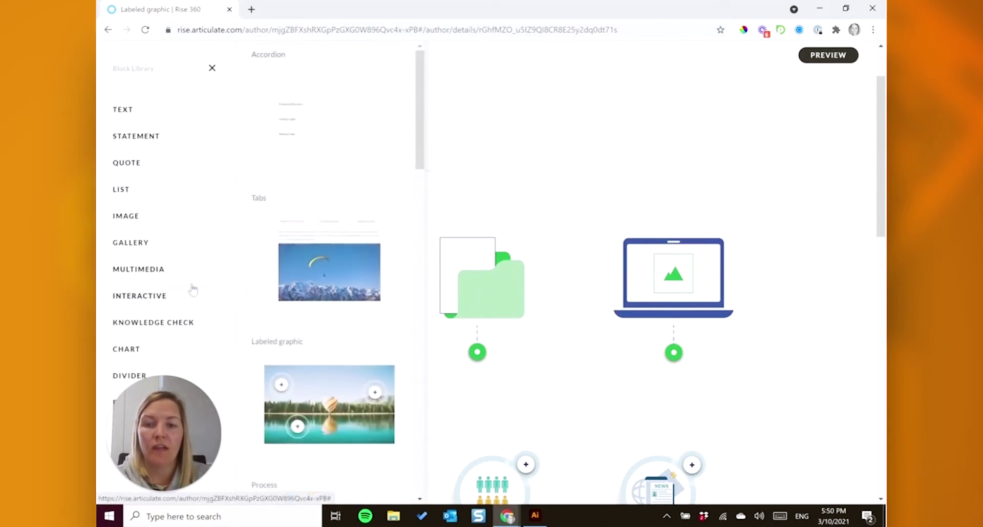
{"action": "left_click", "coordinate": [336, 391]}
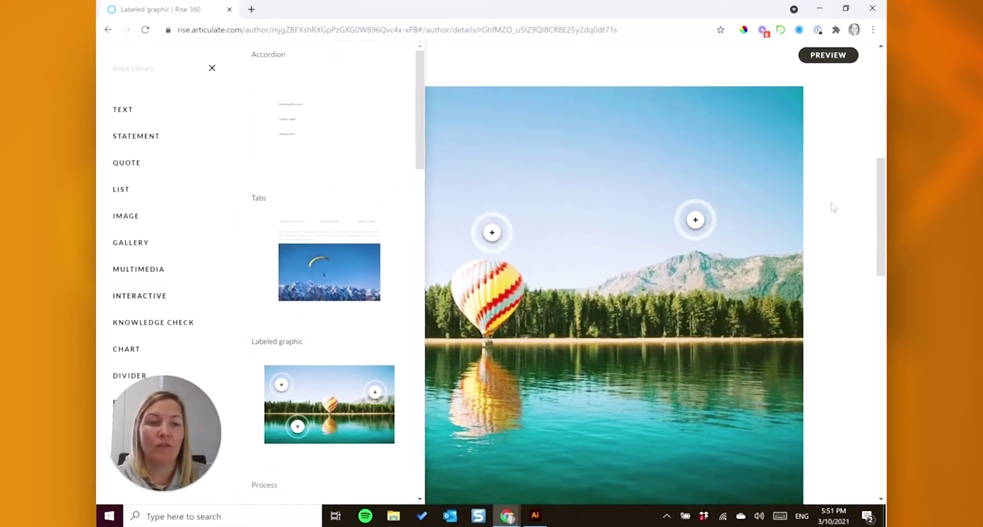
{"action": "left_click", "coordinate": [835, 205]}
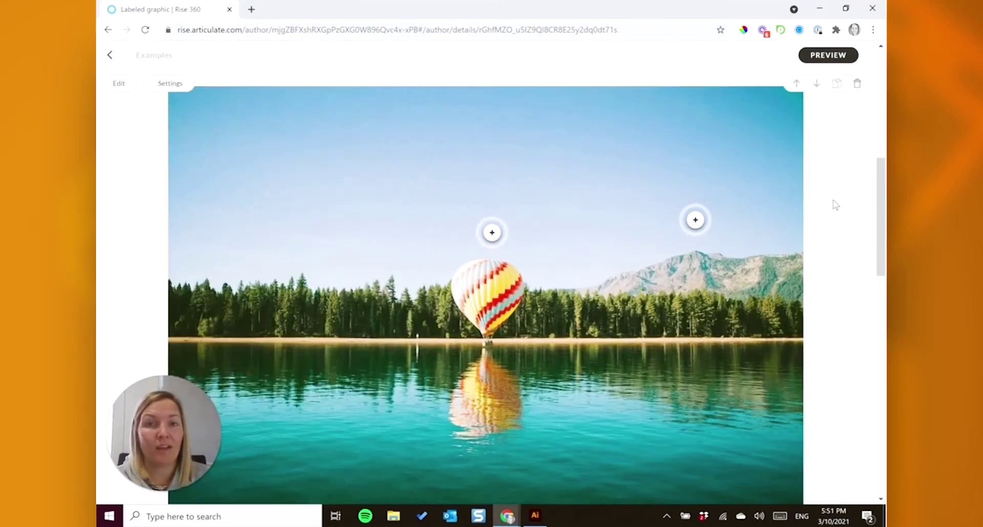
Replace the new block's balloon photo with the image Communication_NOPROCESS_.png from the Demo folder.
{"action": "left_click", "coordinate": [118, 84]}
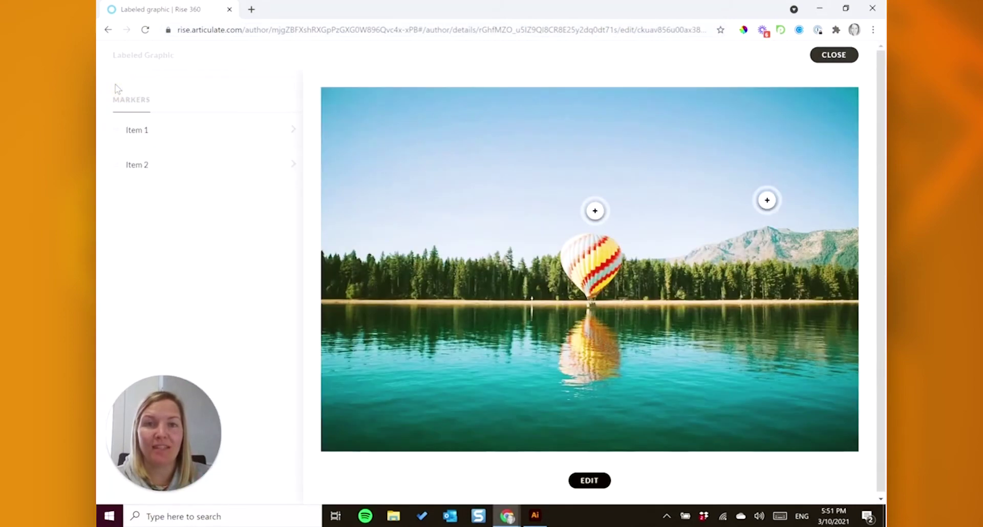
{"action": "left_click", "coordinate": [590, 480]}
{"action": "left_click", "coordinate": [560, 354]}
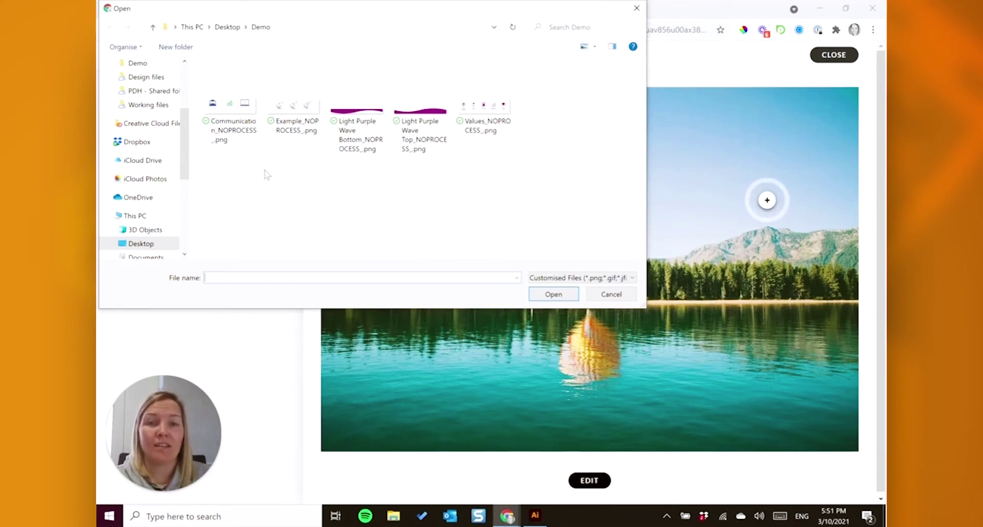
{"action": "left_click", "coordinate": [222, 107]}
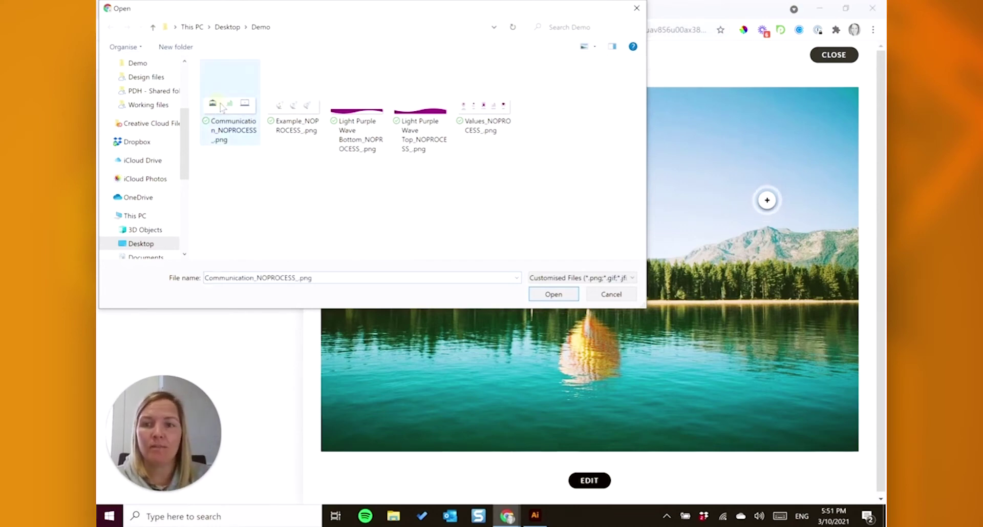
{"action": "left_click", "coordinate": [550, 294]}
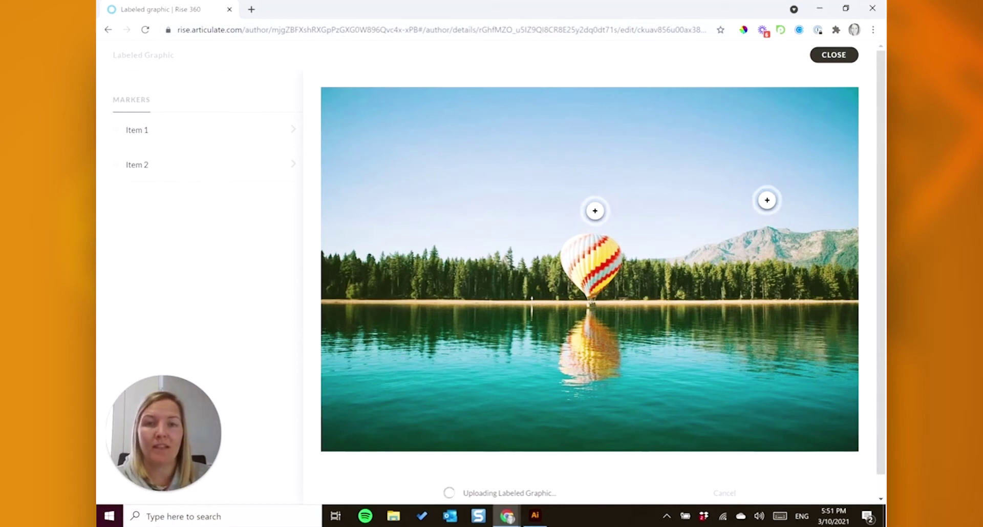
Delete the two default markers, Item 1 and Item 2, from the labeled graphic.
{"action": "left_click", "coordinate": [202, 132]}
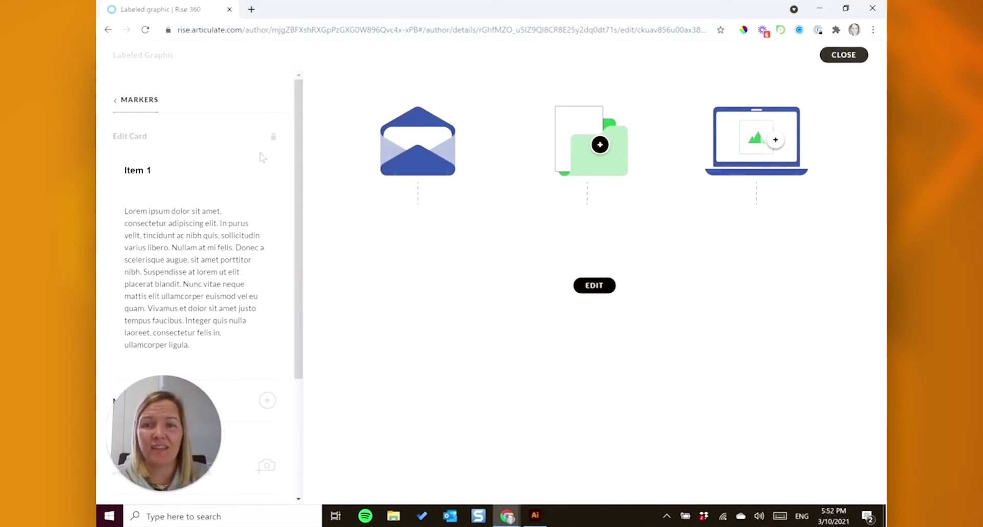
{"action": "left_click", "coordinate": [273, 136]}
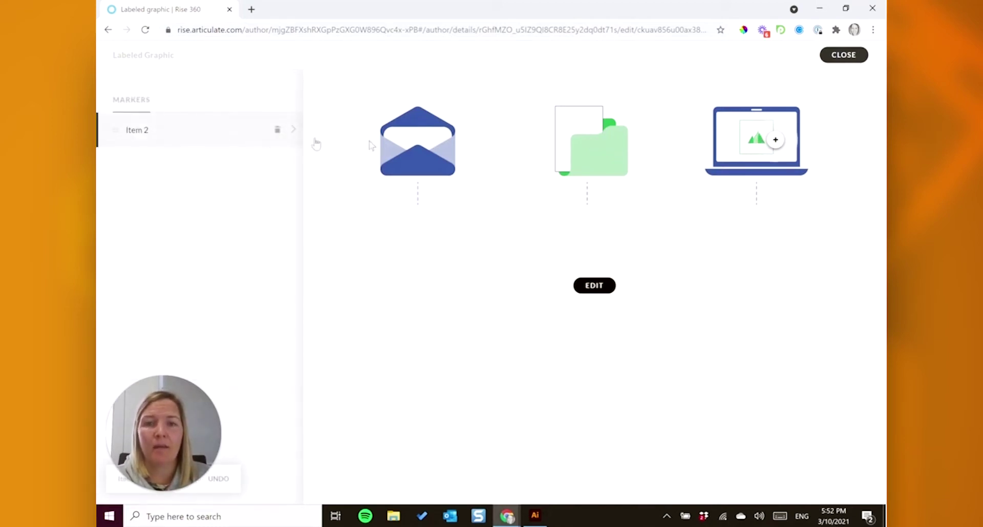
{"action": "left_click", "coordinate": [277, 130]}
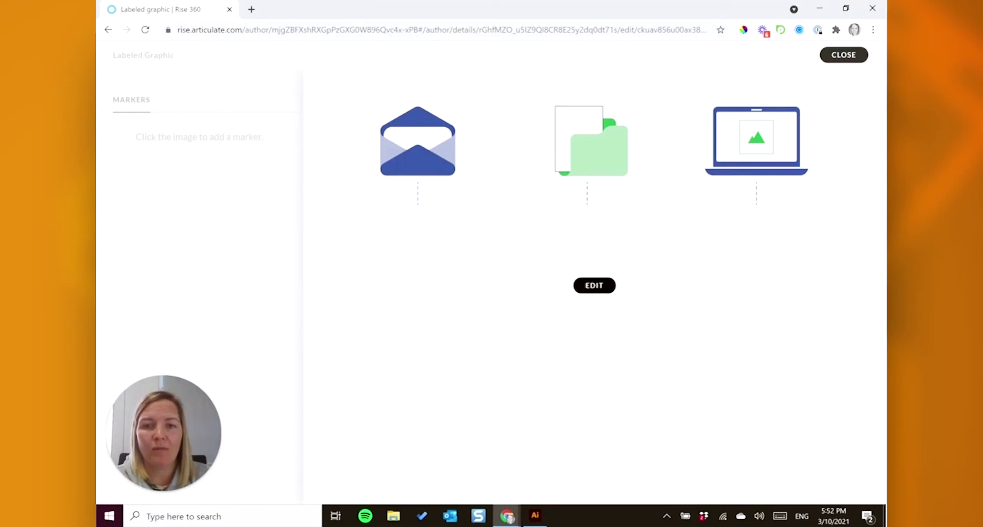
Add three markers at the ends of the dashed lines below the envelope, folder and laptop.
{"action": "left_click", "coordinate": [418, 204]}
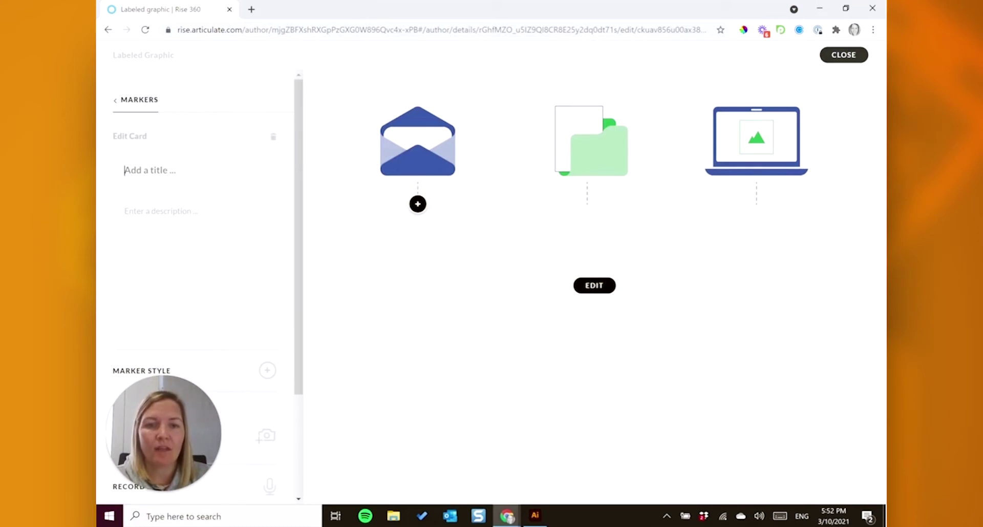
{"action": "left_click", "coordinate": [587, 203]}
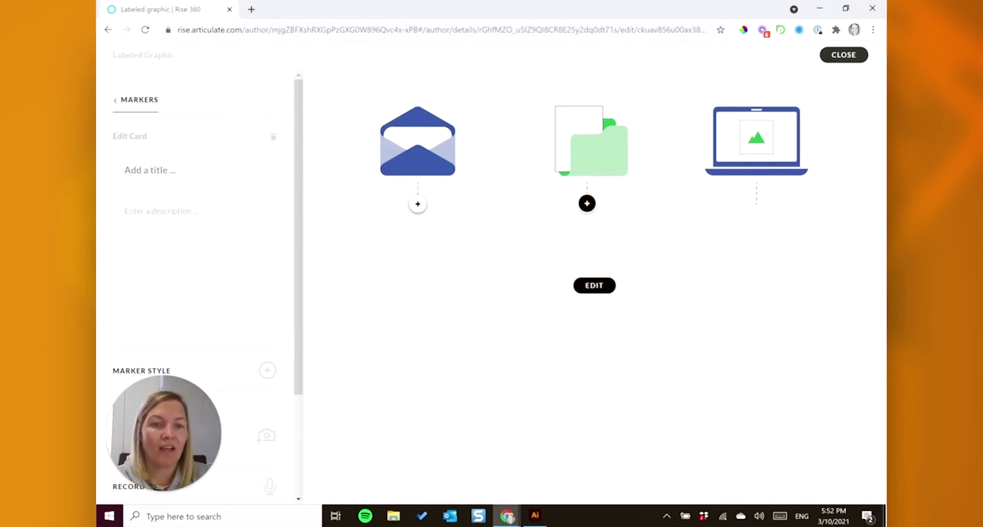
{"action": "left_click", "coordinate": [756, 203]}
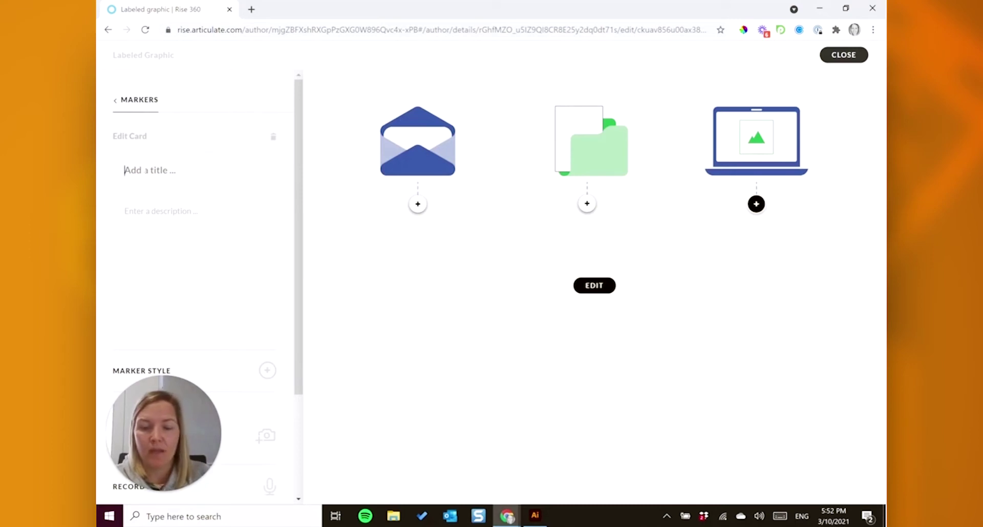
Title the laptop marker "Digital" and change its marker style to the solid dot.
{"action": "type", "text": "Digital"}
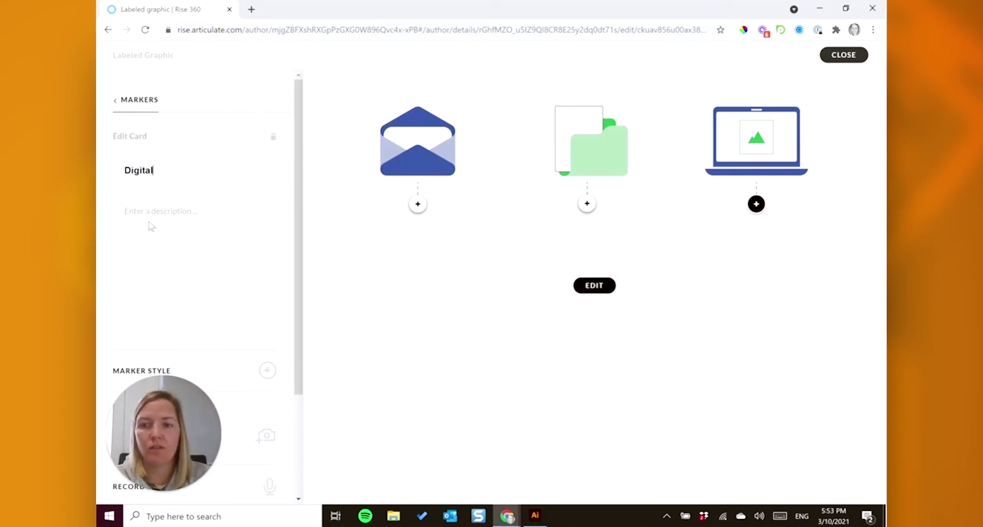
{"action": "left_click", "coordinate": [149, 226]}
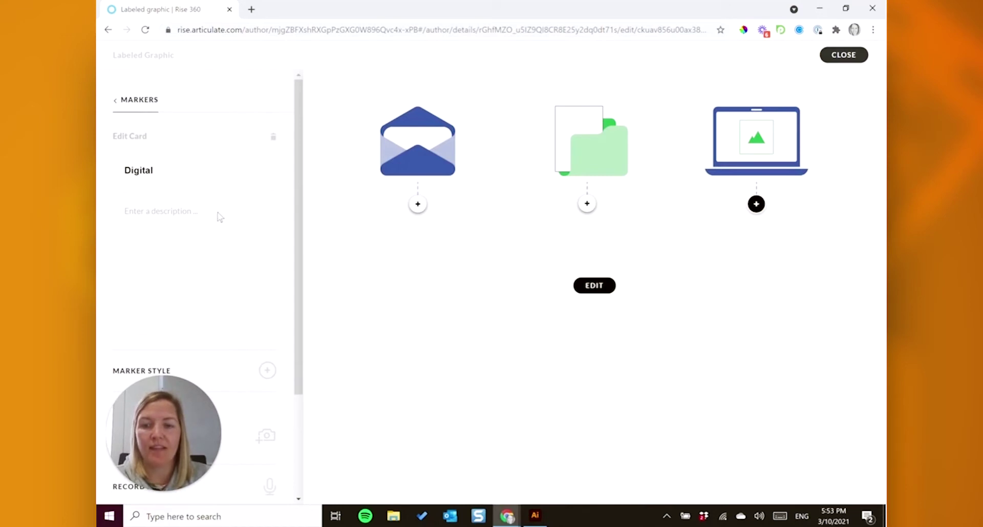
{"action": "scroll", "coordinate": [220, 215], "scroll_direction": "down", "scroll_amount": 3}
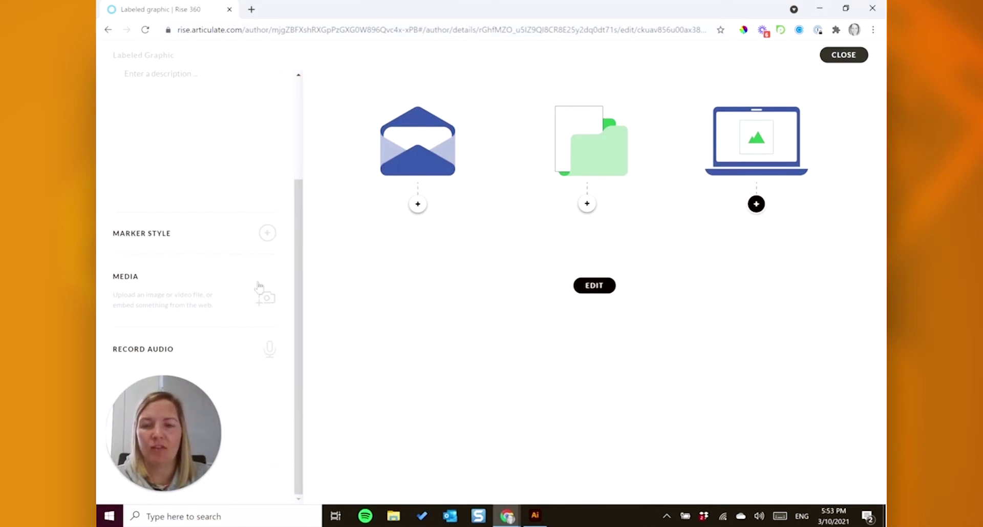
{"action": "left_click", "coordinate": [267, 233]}
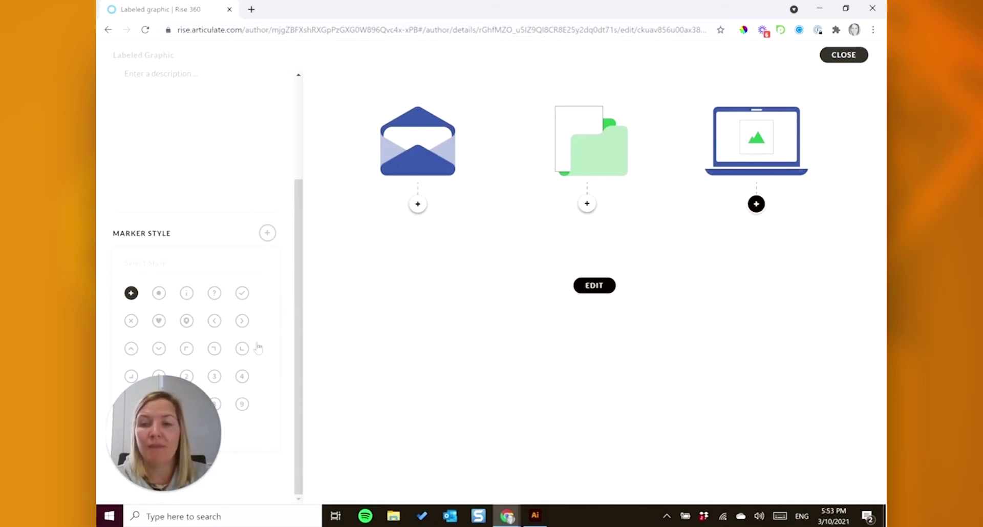
{"action": "left_click", "coordinate": [159, 293]}
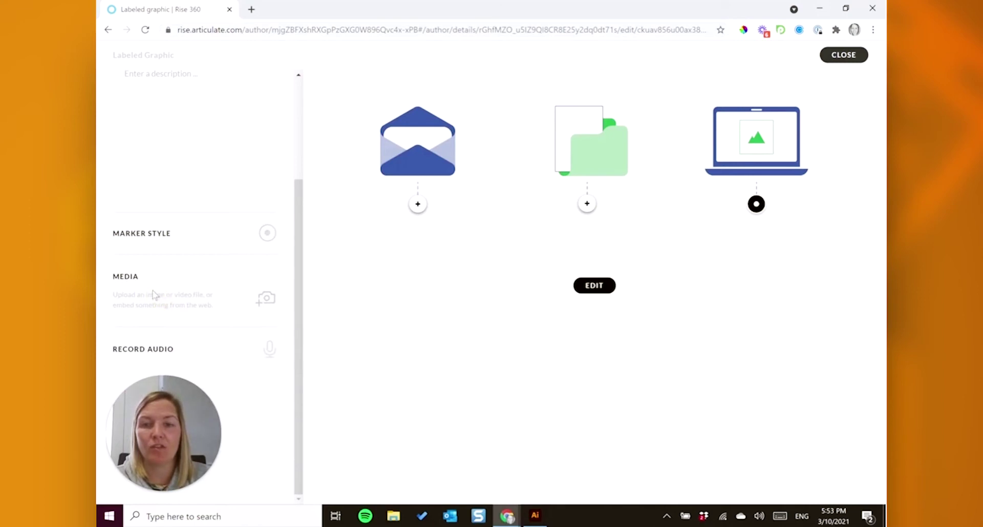
Title the folder marker "Document" and change its marker style to the solid dot.
{"action": "left_click", "coordinate": [587, 204]}
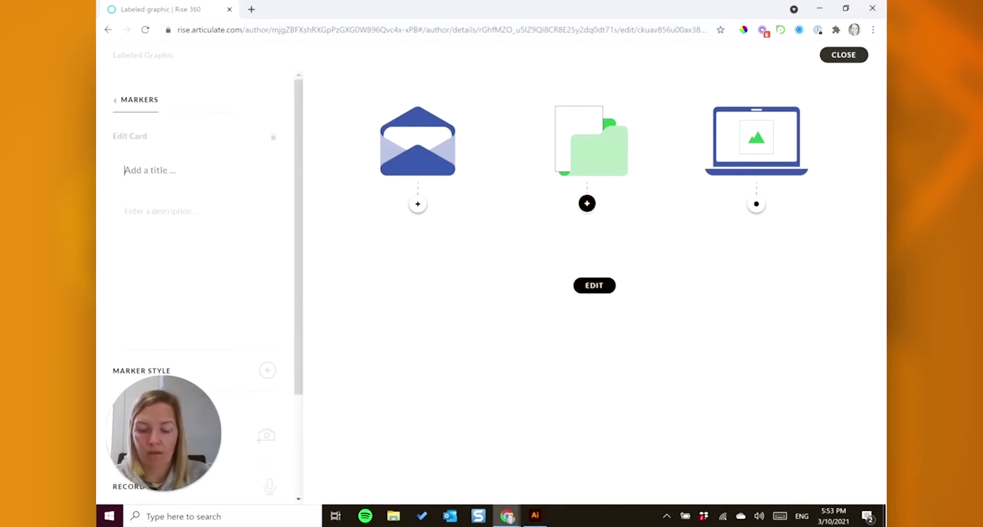
{"action": "type", "text": "Document"}
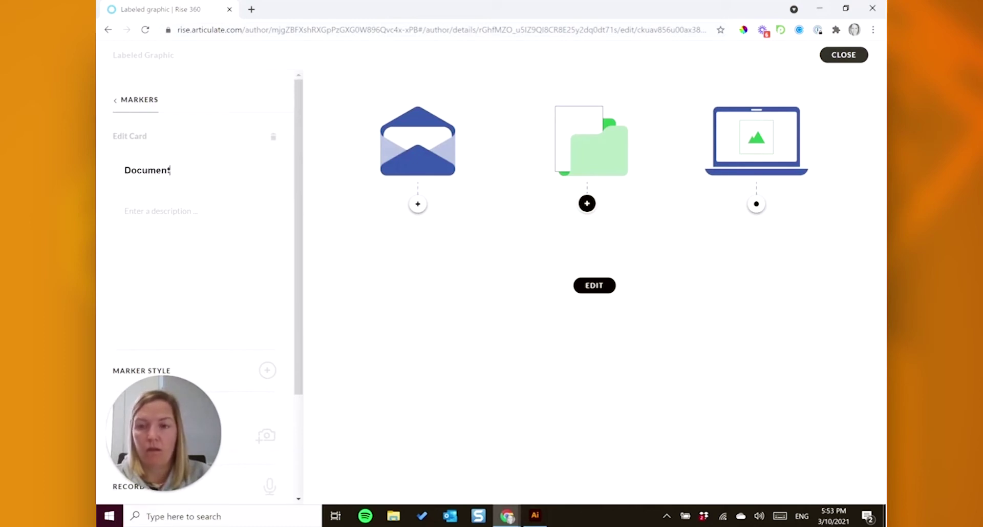
{"action": "left_click", "coordinate": [267, 370]}
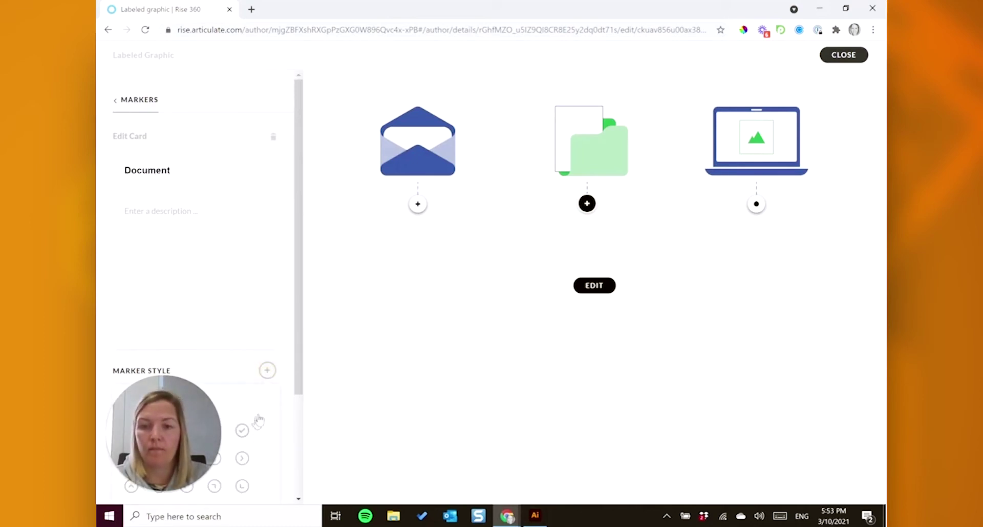
{"action": "scroll", "coordinate": [269, 399], "scroll_direction": "down", "scroll_amount": 2}
{"action": "scroll", "coordinate": [269, 398], "scroll_direction": "down", "scroll_amount": 1}
{"action": "left_click", "coordinate": [158, 293]}
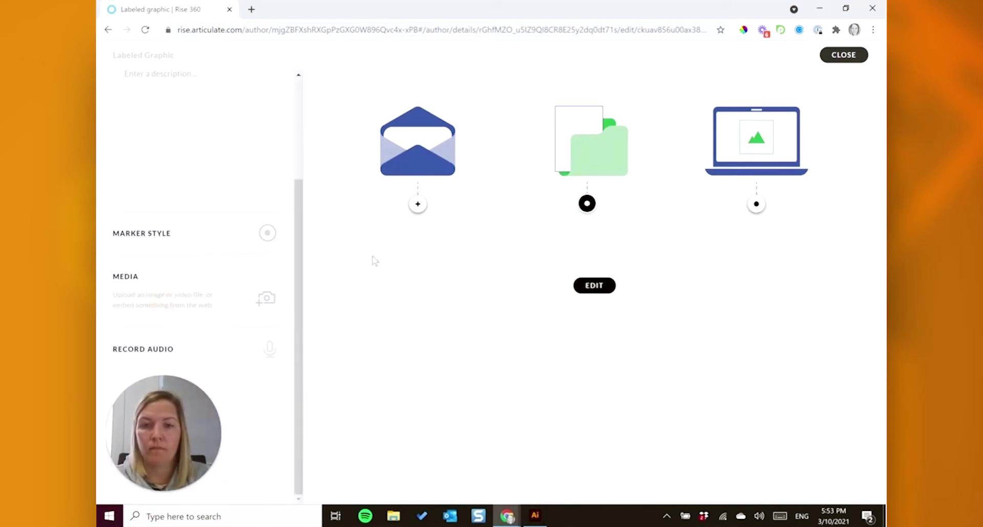
Change the envelope marker's style to the solid dot and title it "Email".
{"action": "left_click", "coordinate": [418, 203]}
{"action": "scroll", "coordinate": [229, 248], "scroll_direction": "down", "scroll_amount": 2}
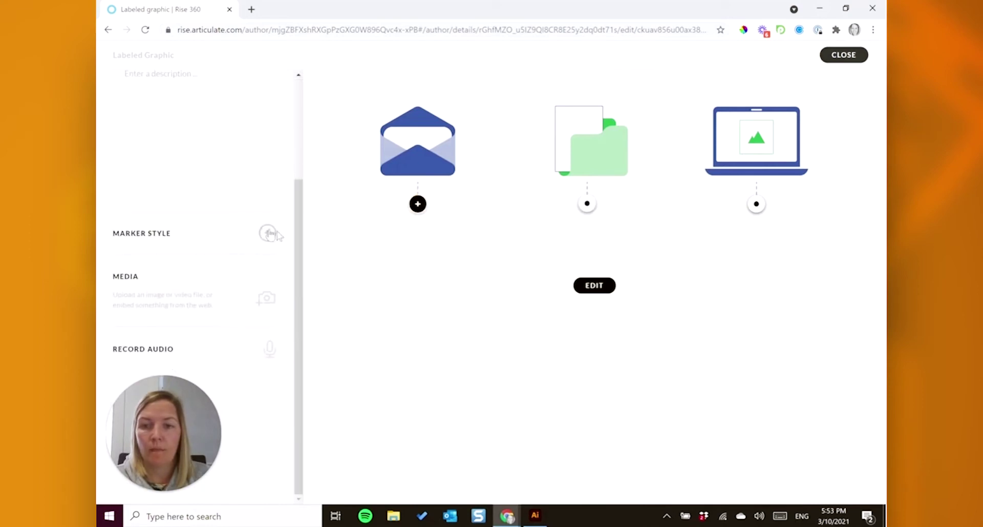
{"action": "left_click", "coordinate": [268, 233]}
{"action": "left_click", "coordinate": [159, 292]}
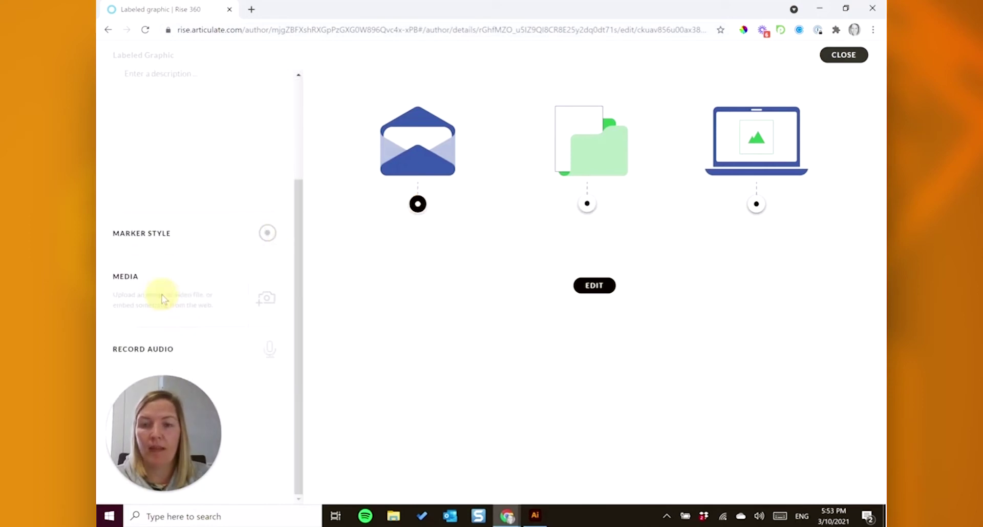
{"action": "left_click", "coordinate": [267, 233]}
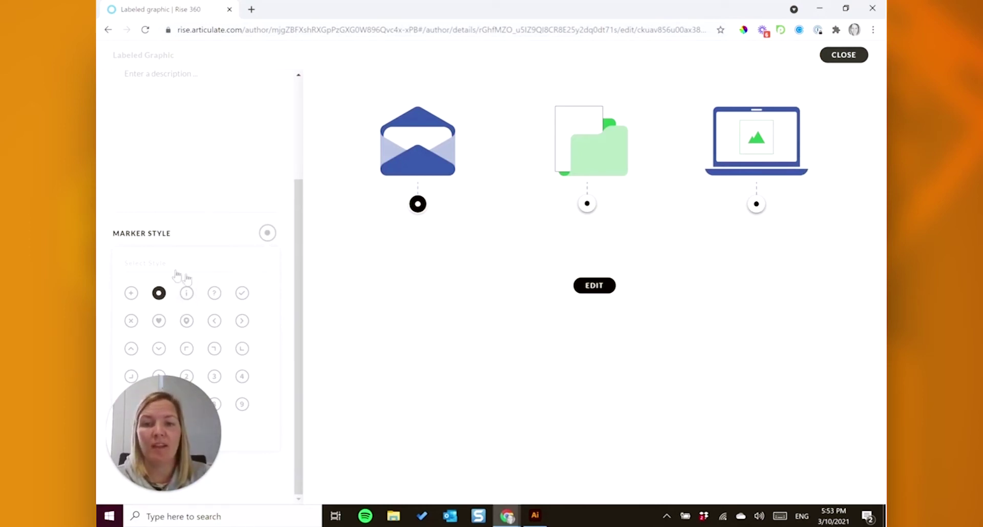
{"action": "left_click", "coordinate": [159, 293]}
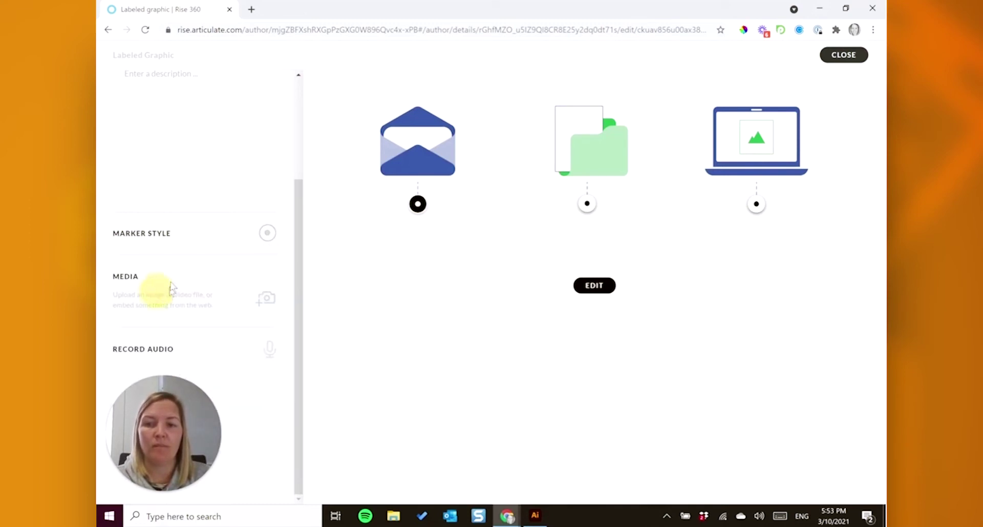
{"action": "scroll", "coordinate": [218, 286], "scroll_direction": "up", "scroll_amount": 3}
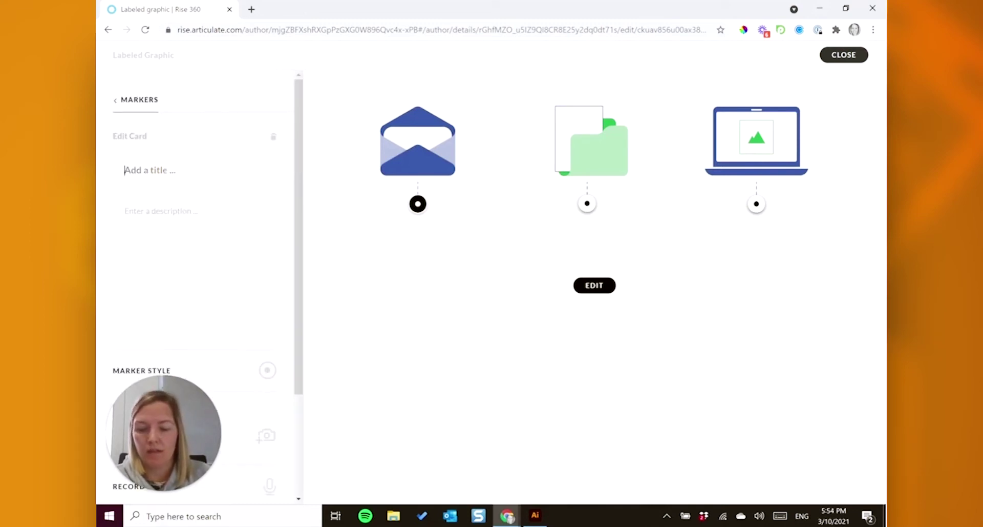
{"action": "type", "text": "Email"}
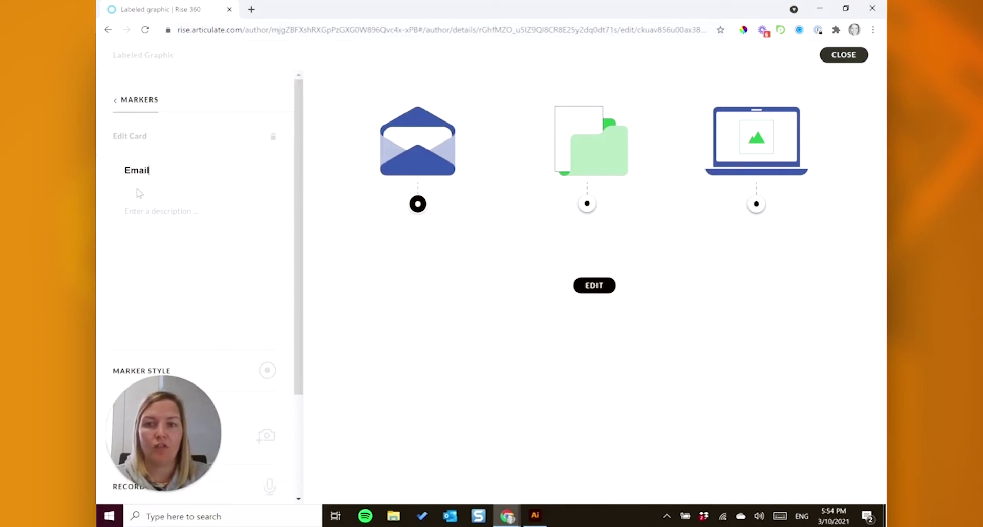
Return to the list of markers and close the labeled graphic editor.
{"action": "left_click", "coordinate": [115, 105]}
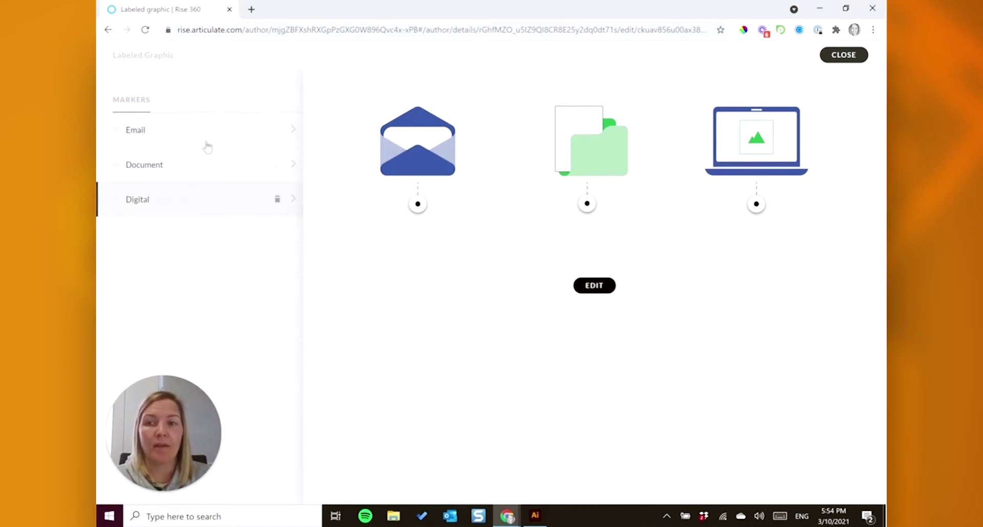
{"action": "left_click", "coordinate": [207, 156]}
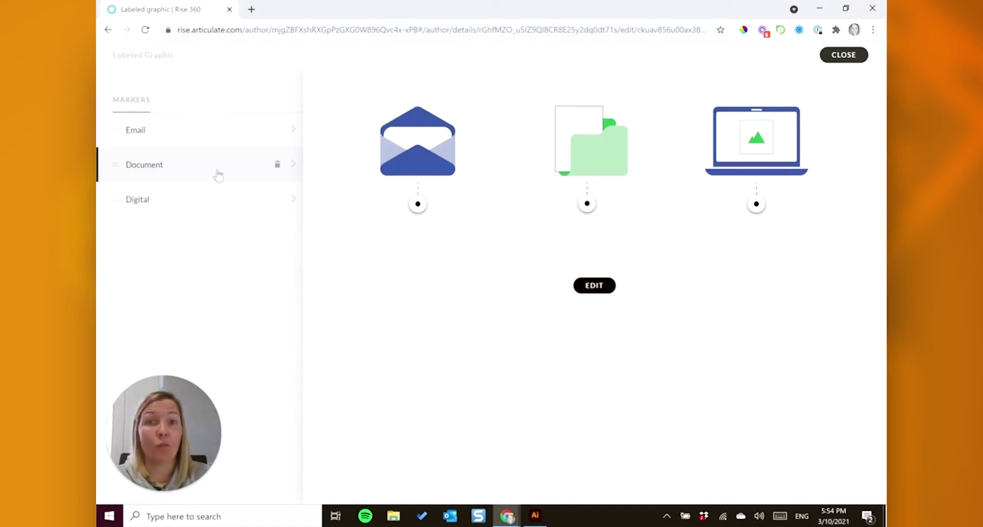
{"action": "left_click", "coordinate": [854, 56]}
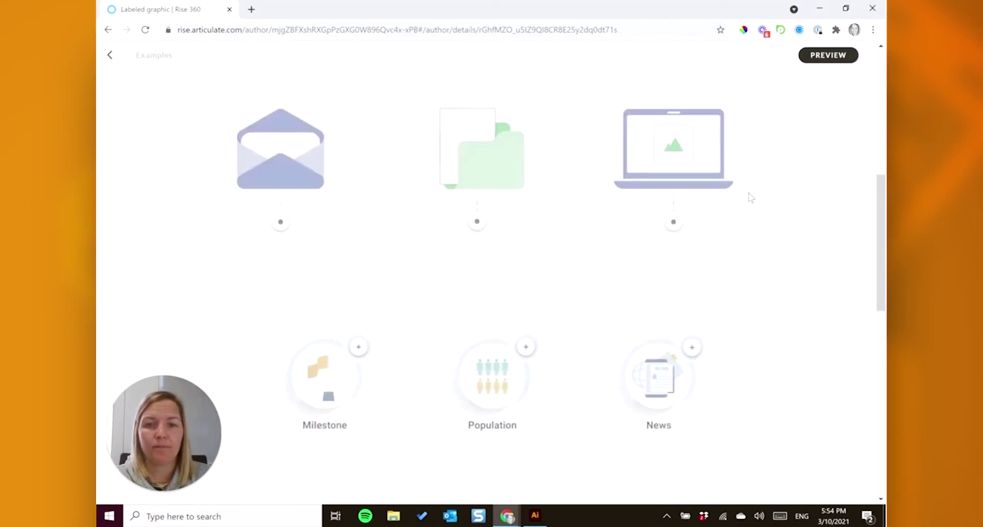
Open the settings of the envelope, folder and laptop graphic, sample the folder's dark green with ColorPick Eyedropper, and copy hex code 309C53.
{"action": "scroll", "coordinate": [762, 216], "scroll_direction": "up", "scroll_amount": 1}
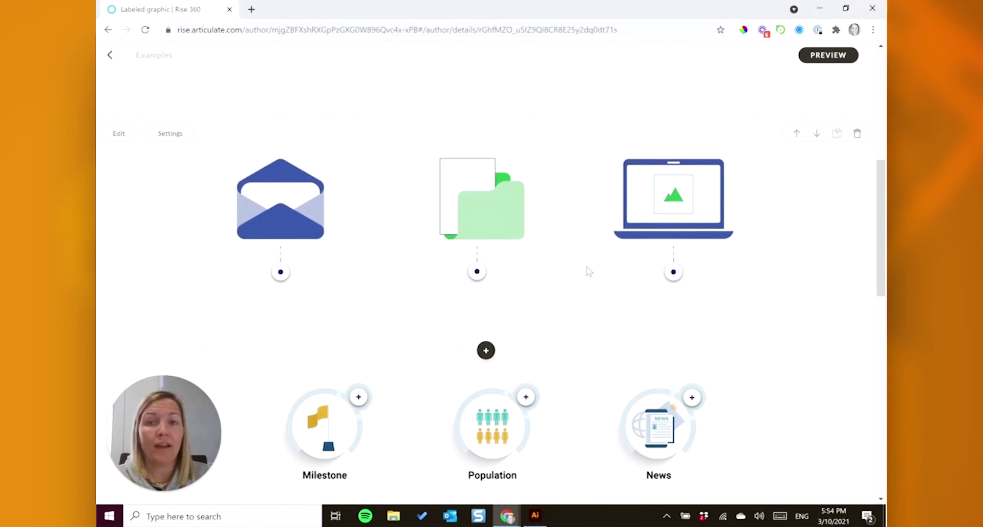
{"action": "left_click", "coordinate": [179, 137]}
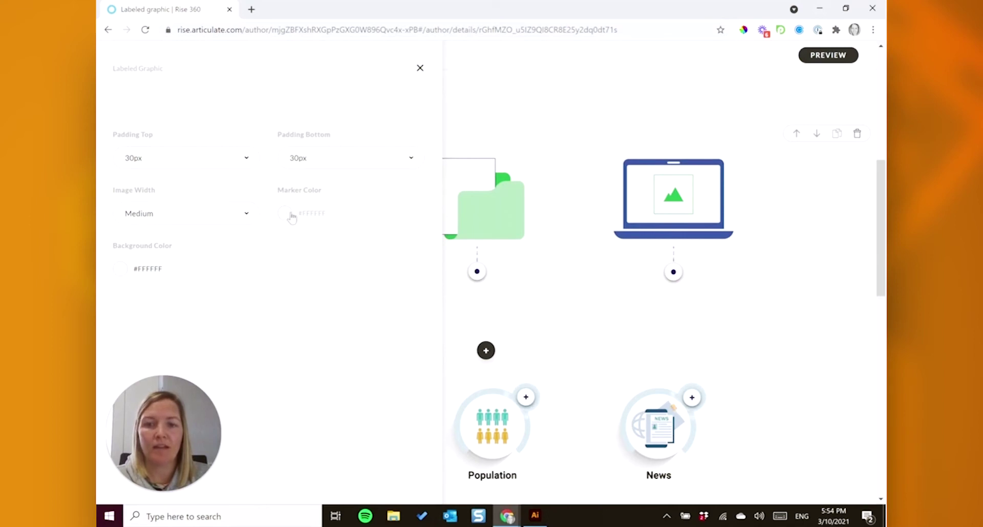
{"action": "left_click", "coordinate": [743, 30]}
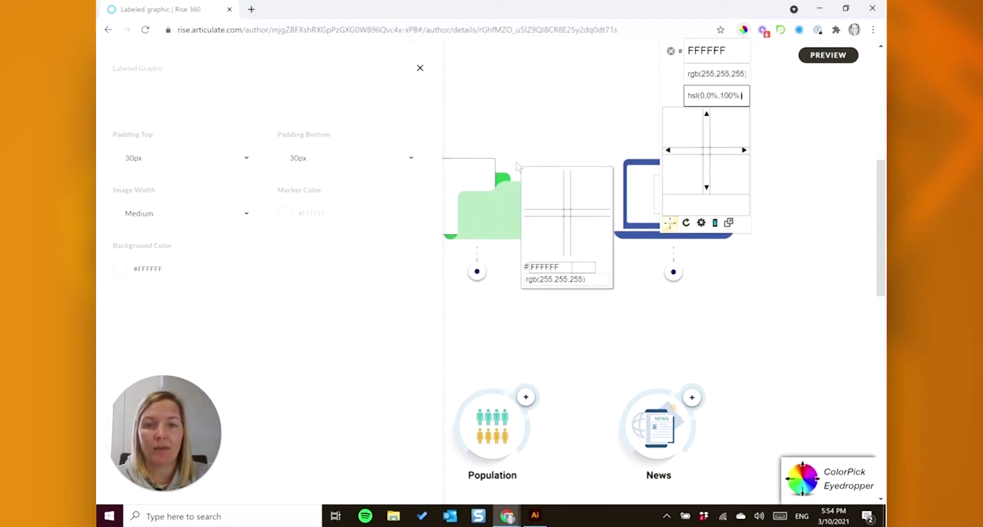
{"action": "left_click", "coordinate": [501, 176]}
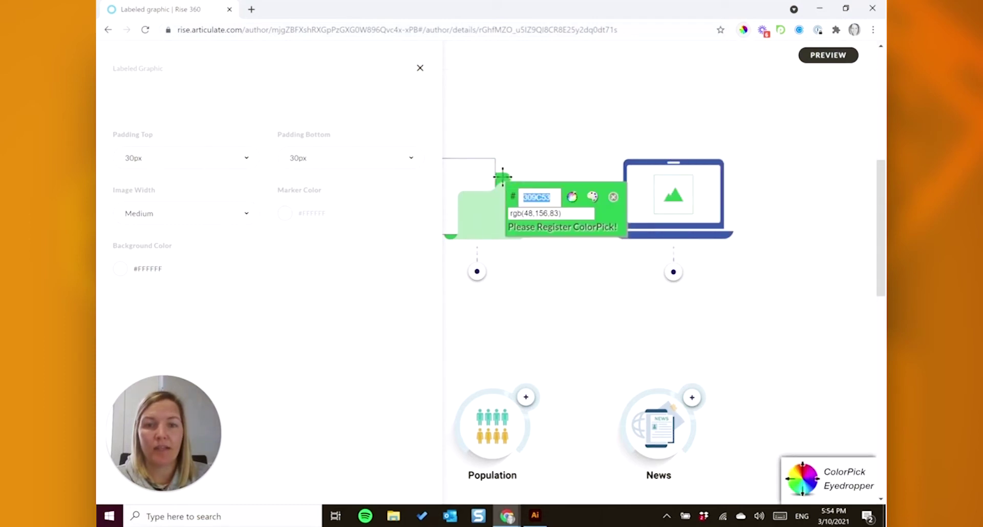
{"action": "right_click", "coordinate": [540, 197]}
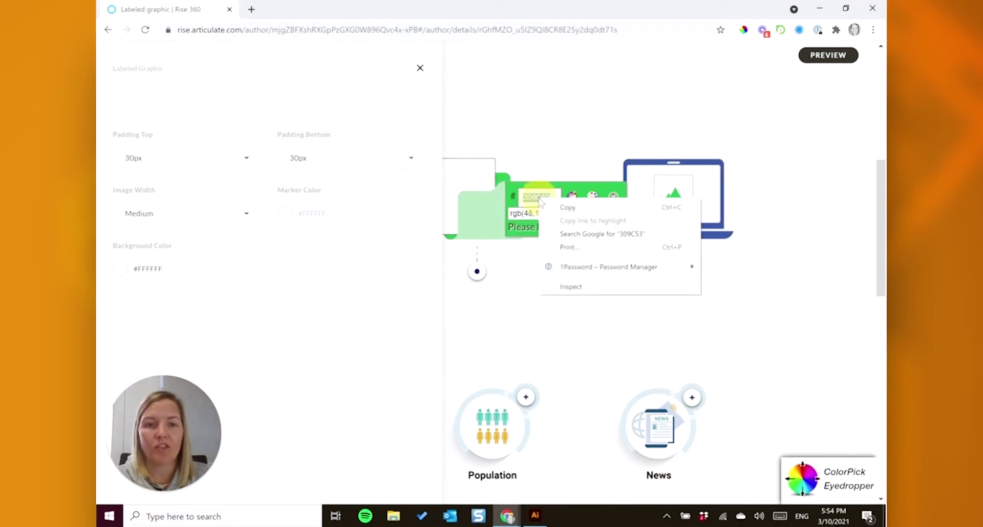
{"action": "left_click", "coordinate": [550, 206]}
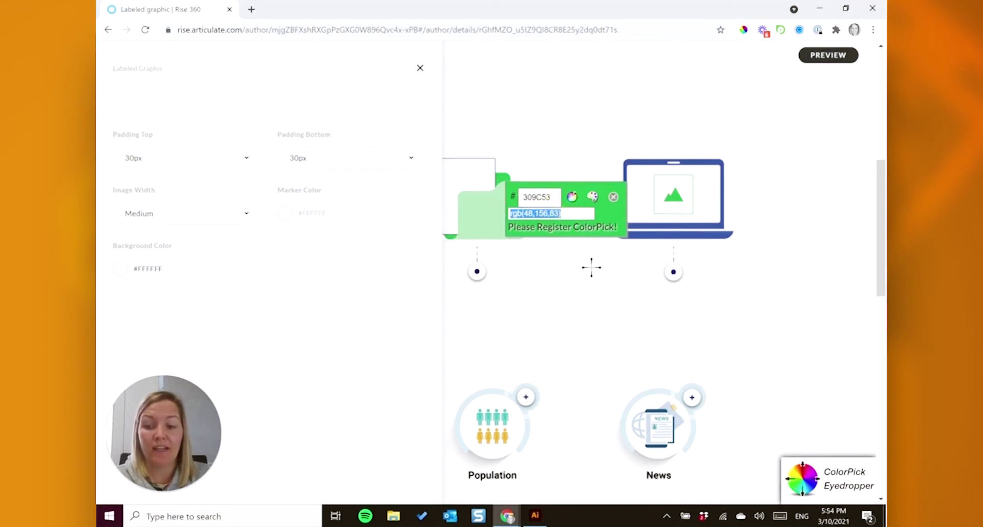
Set the labeled graphic's marker color to #309C53 and close its settings.
{"action": "key", "text": "Escape"}
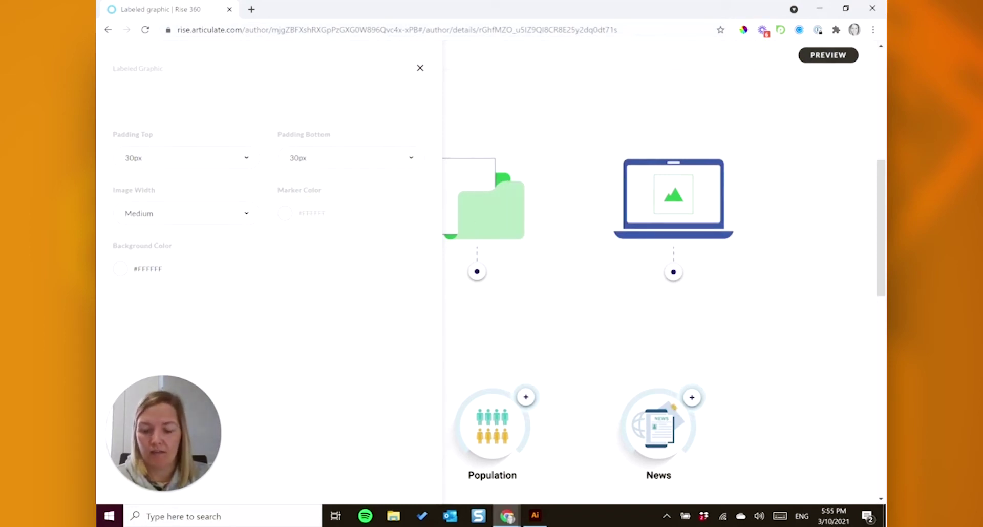
{"action": "key", "text": "ctrl+v"}
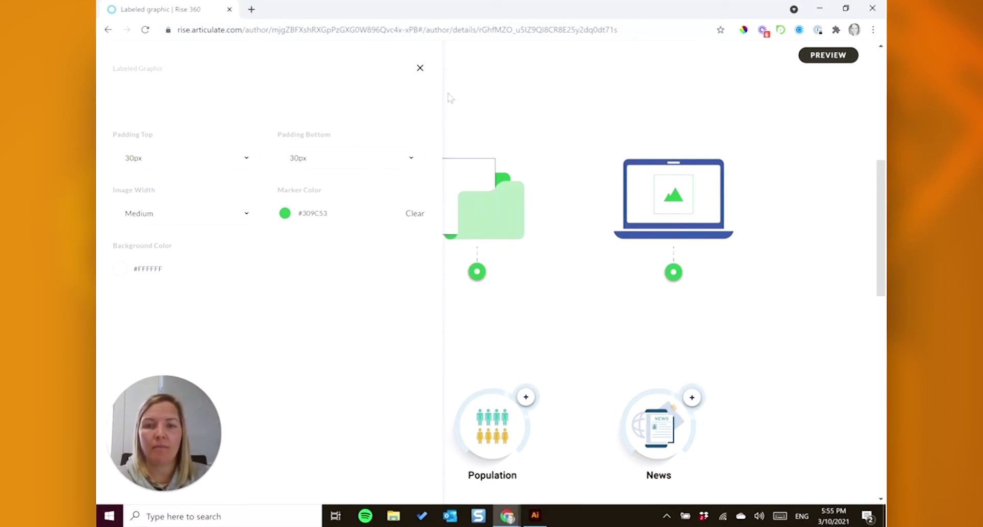
{"action": "left_click", "coordinate": [420, 67]}
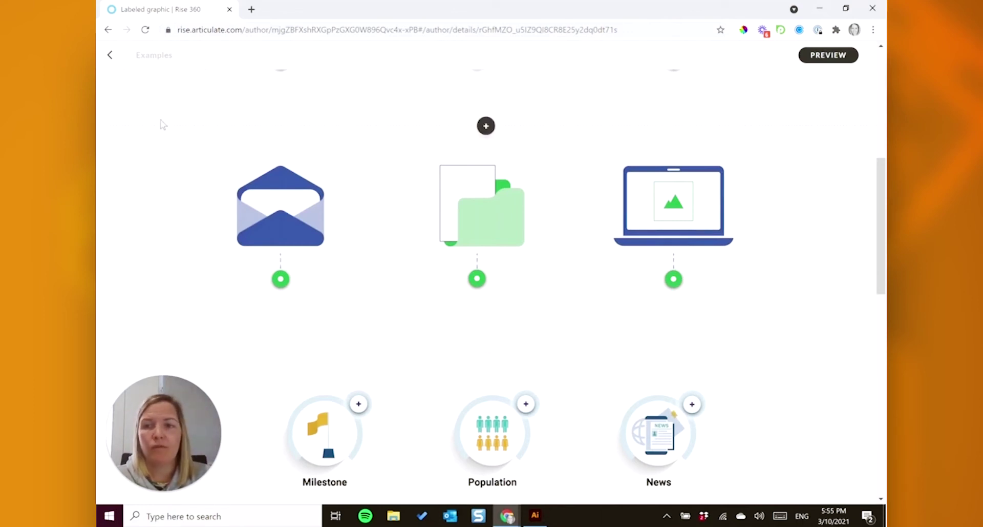
Reopen the settings of the envelope, folder and laptop graphic and set its background color to #F2F2F2.
{"action": "left_click", "coordinate": [171, 141]}
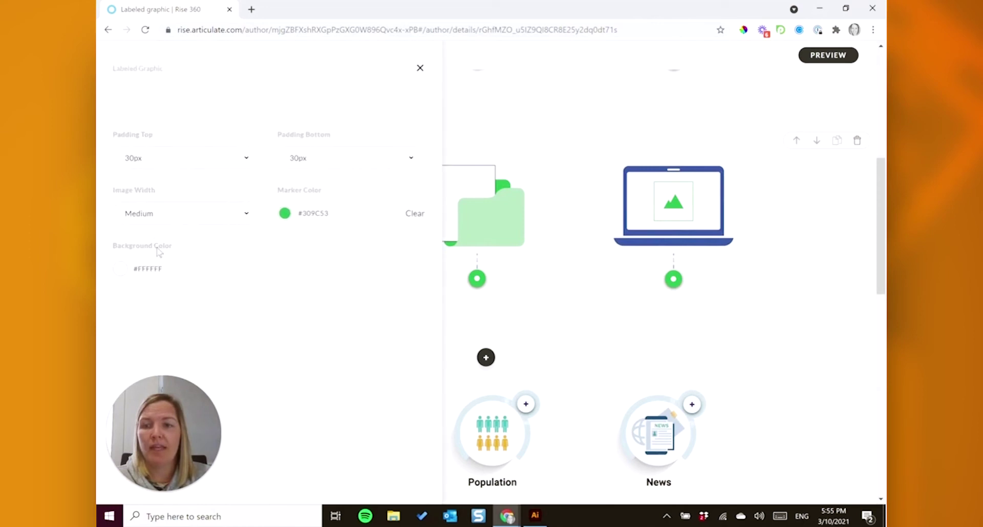
{"action": "left_click", "coordinate": [148, 269]}
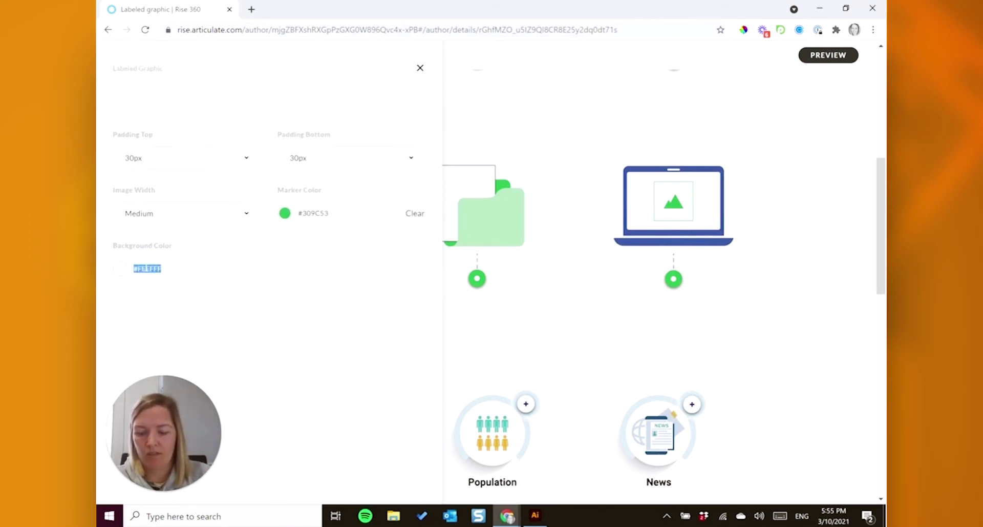
{"action": "type", "text": "#F2F2"}
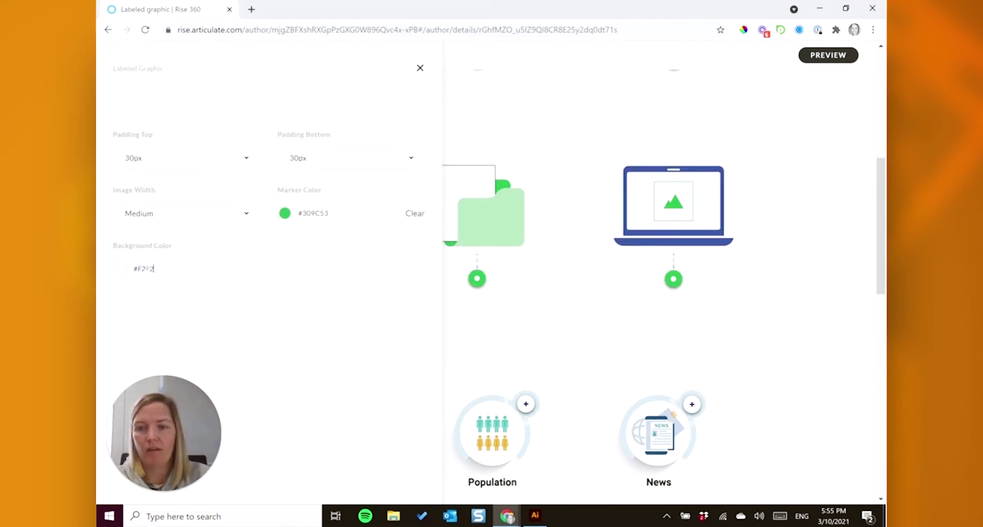
{"action": "type", "text": "F2"}
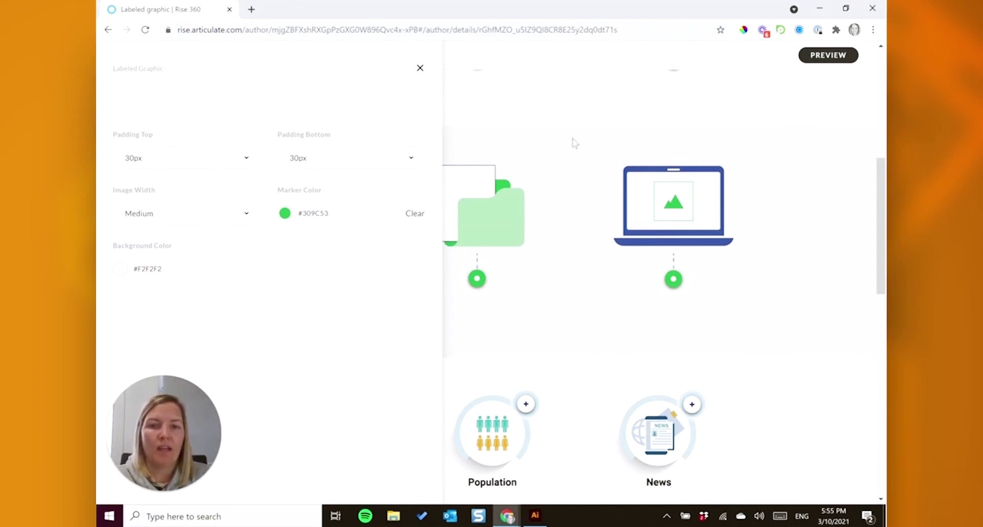
Set the block's top padding to 50px and bottom padding to 20px, and close the settings.
{"action": "left_click", "coordinate": [151, 160]}
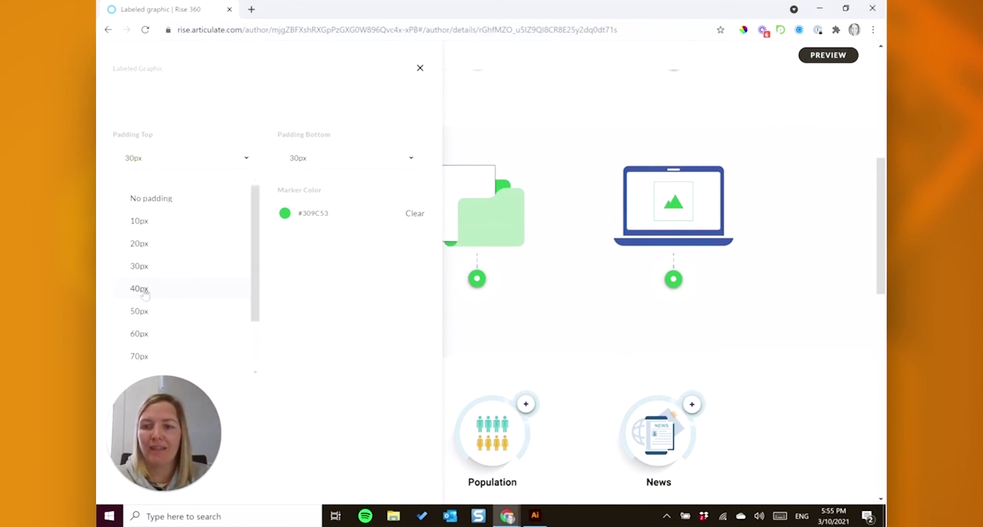
{"action": "left_click", "coordinate": [143, 310]}
{"action": "left_click", "coordinate": [358, 159]}
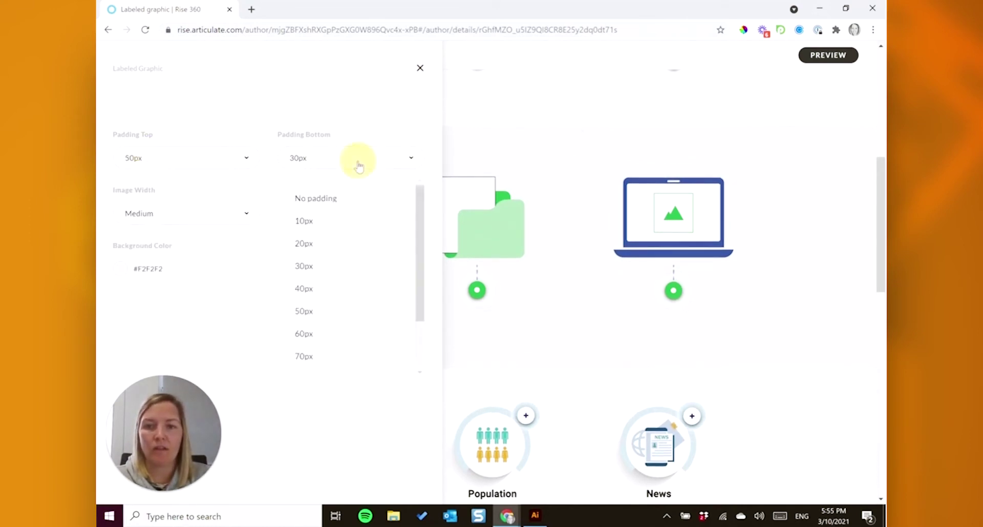
{"action": "left_click", "coordinate": [335, 246]}
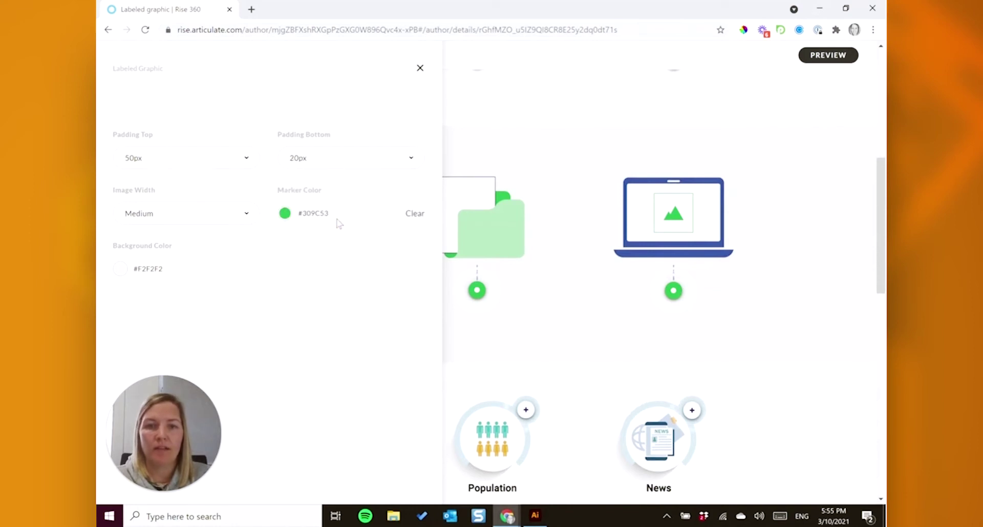
{"action": "left_click", "coordinate": [690, 104]}
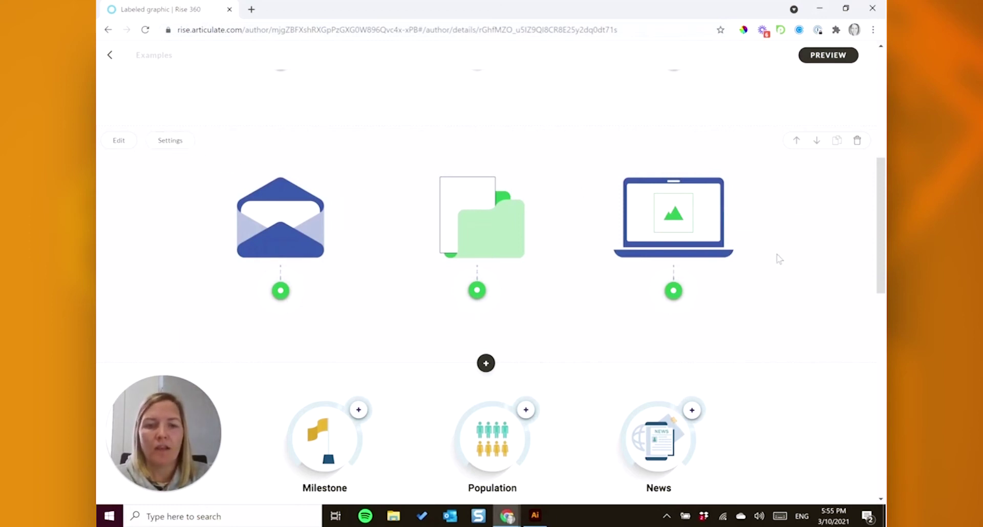
Insert a new interactive labeled graphic block below the existing Milestone, Population and News graphic.
{"action": "scroll", "coordinate": [779, 258], "scroll_direction": "down", "scroll_amount": 3}
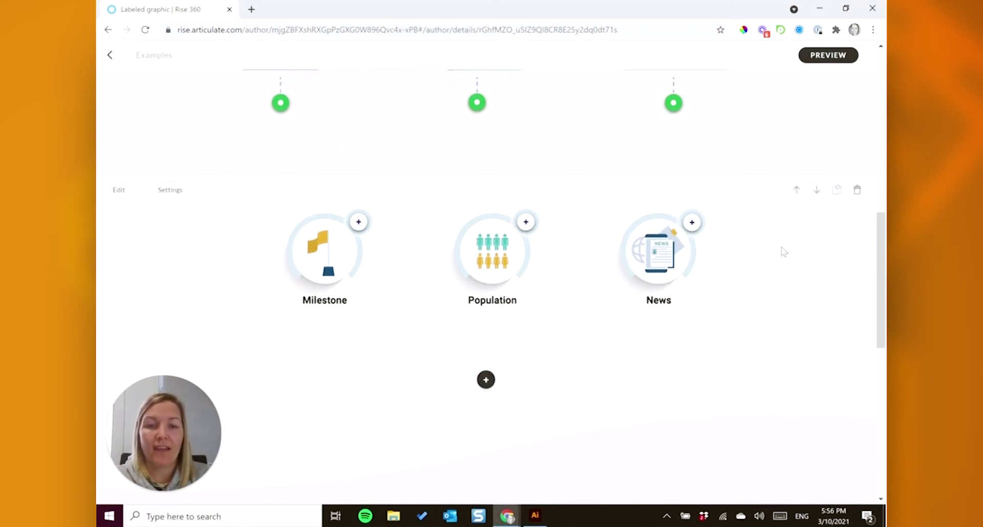
{"action": "scroll", "coordinate": [783, 251], "scroll_direction": "down", "scroll_amount": 1}
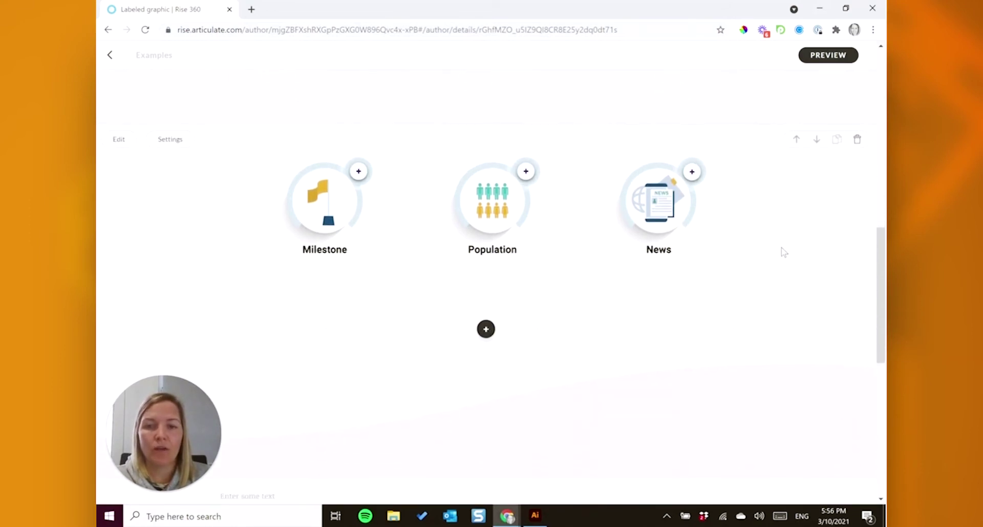
{"action": "left_click", "coordinate": [486, 328]}
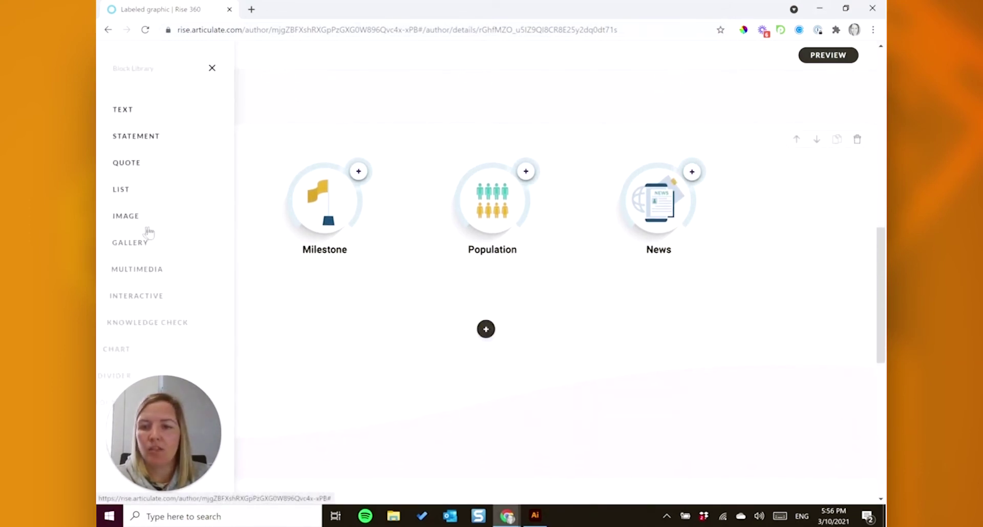
{"action": "left_click", "coordinate": [173, 299]}
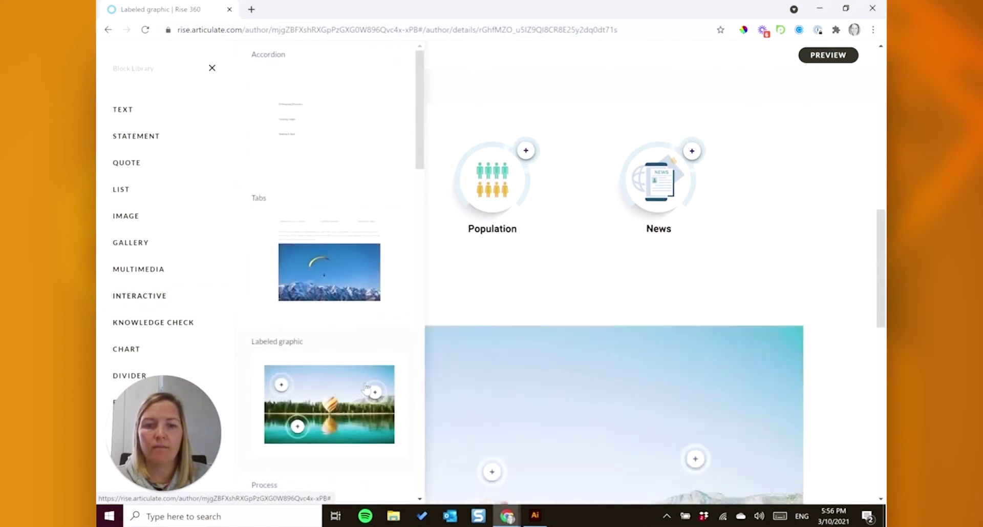
{"action": "left_click", "coordinate": [367, 390]}
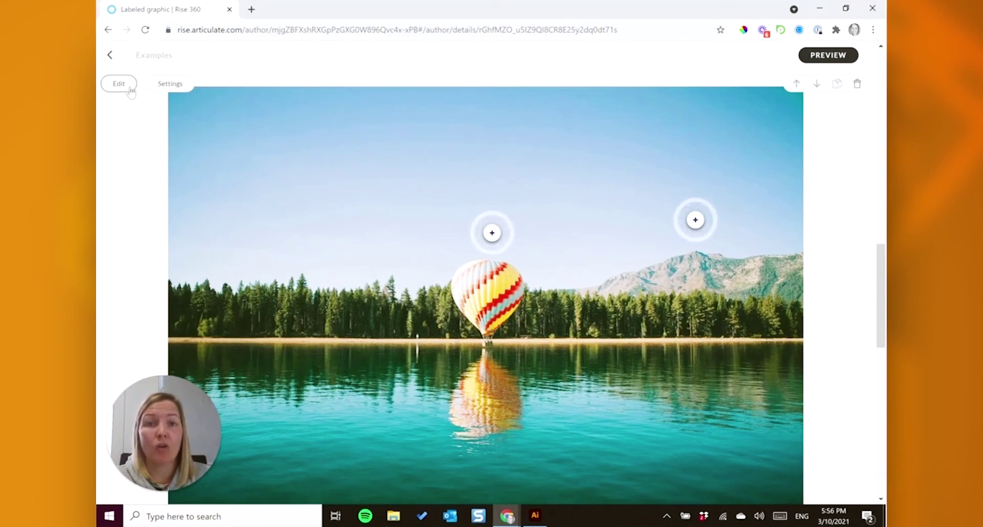
Open the new labeled graphic for editing and replace its balloon photo with the uploaded image Example_NOPROCESS_.png.
{"action": "left_click", "coordinate": [168, 85]}
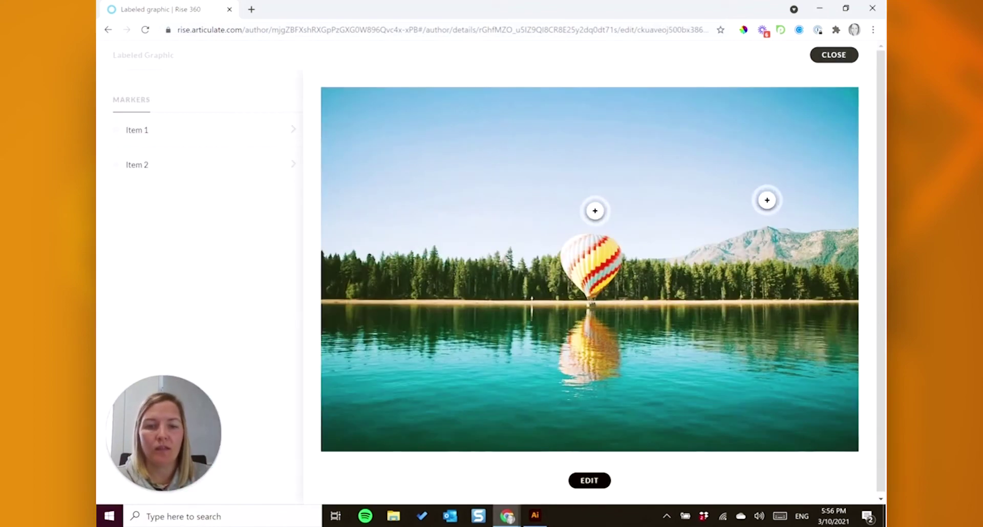
{"action": "left_click", "coordinate": [589, 480]}
{"action": "left_click", "coordinate": [535, 352]}
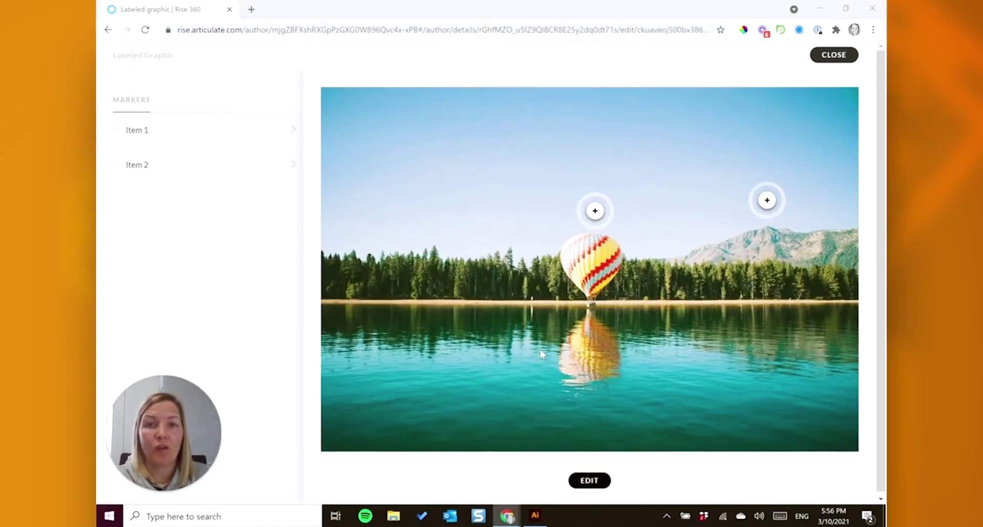
{"action": "left_click", "coordinate": [297, 121]}
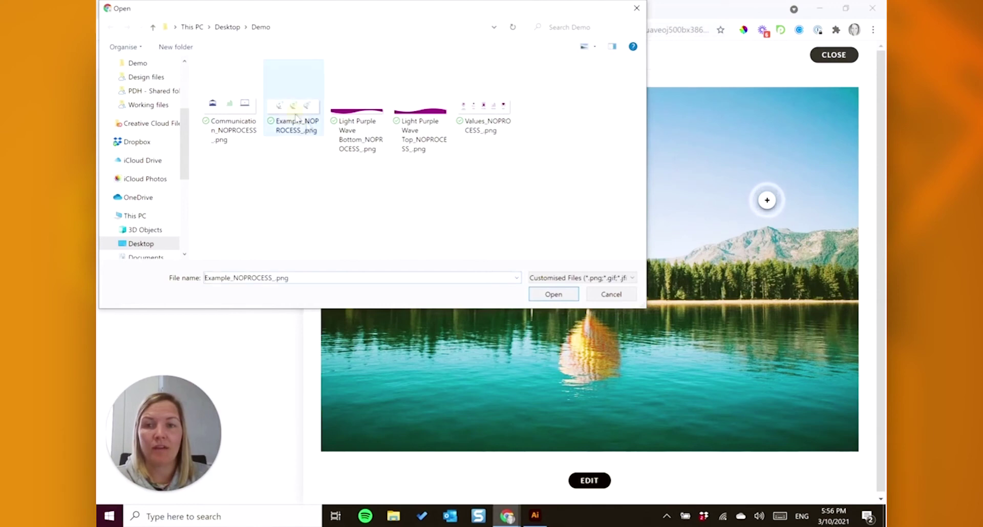
{"action": "left_click", "coordinate": [553, 295]}
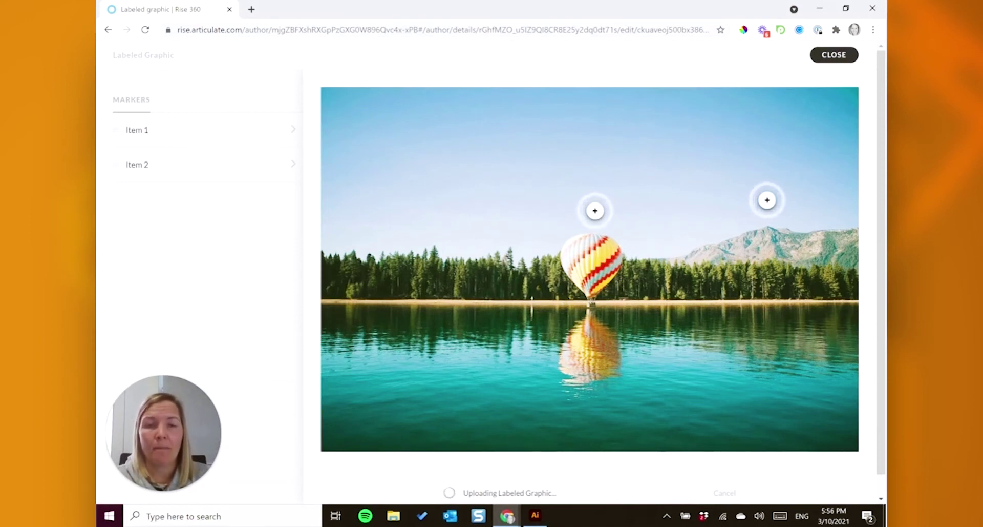
Switch to Illustrator, examine the light-blue marker circles in the Milestone, Population and News artwork, and return to Rise 360.
{"action": "left_click", "coordinate": [535, 515]}
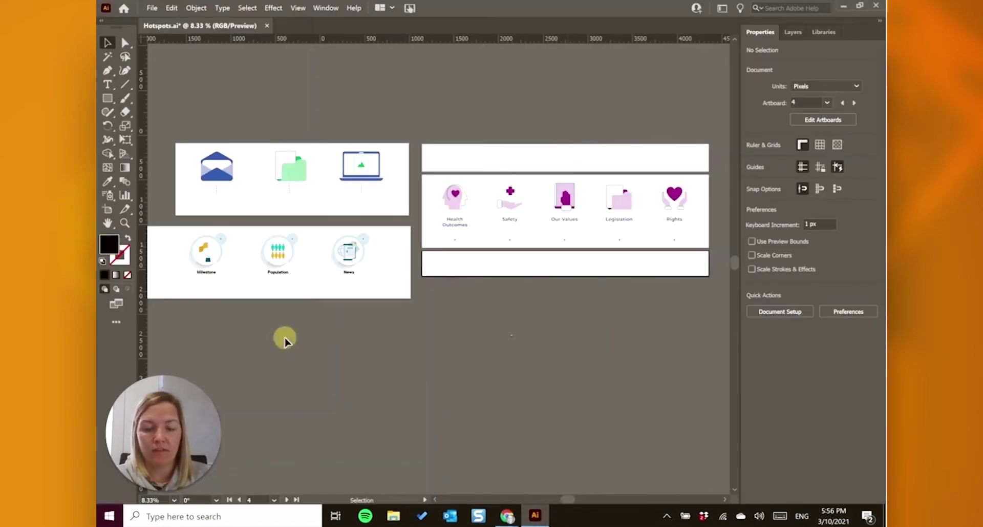
{"action": "key", "text": "ctrl+plus"}
{"action": "key", "text": "ctrl+plus"}
{"action": "key", "text": "ctrl+plus"}
{"action": "left_click_drag", "start_coordinate": [464, 361], "coordinate": [759, 329]}
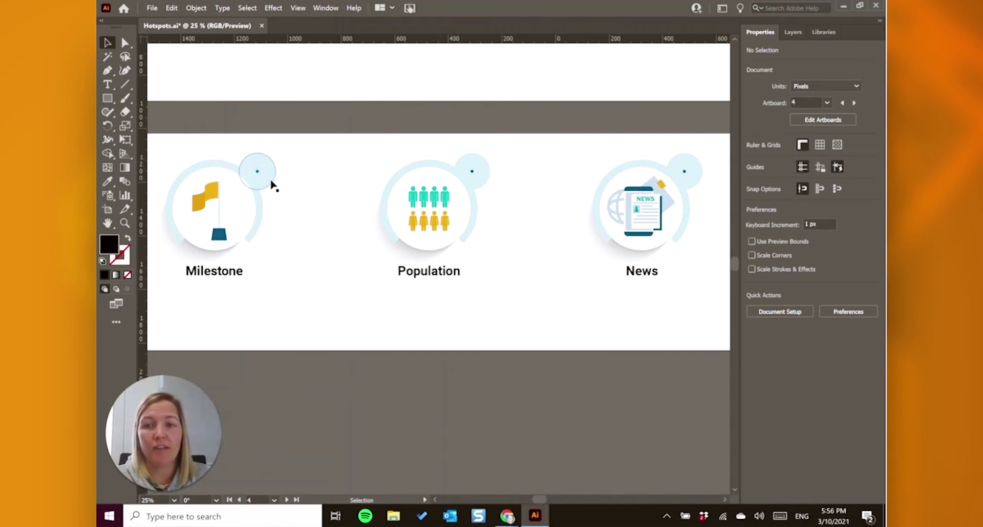
{"action": "left_click", "coordinate": [271, 182]}
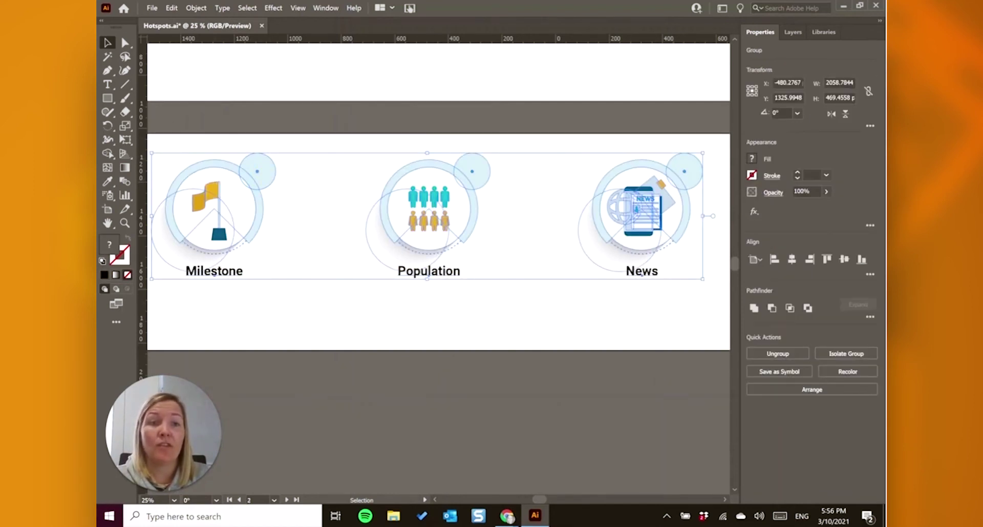
{"action": "left_click", "coordinate": [843, 6]}
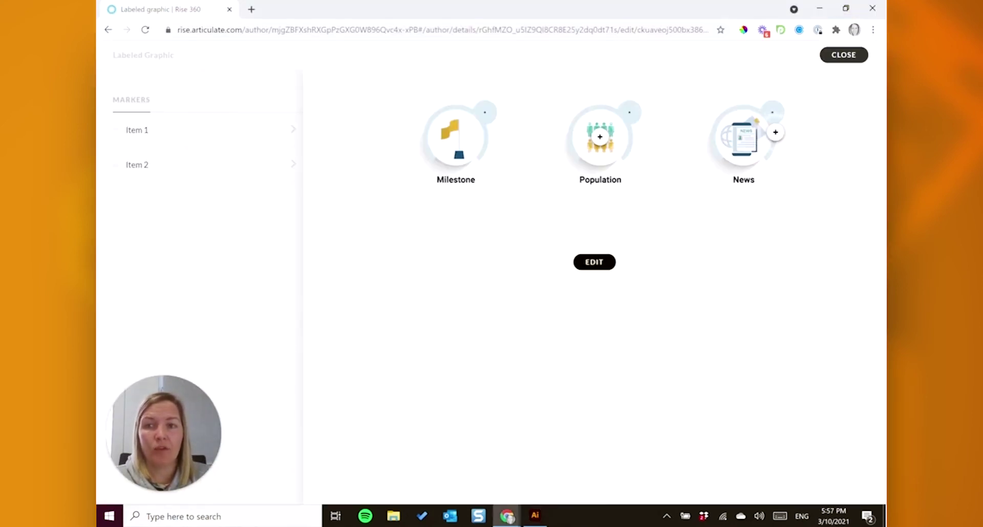
Delete both default markers and place new markers on the light-blue circles beside the Milestone, Population and News icons.
{"action": "left_click", "coordinate": [277, 132]}
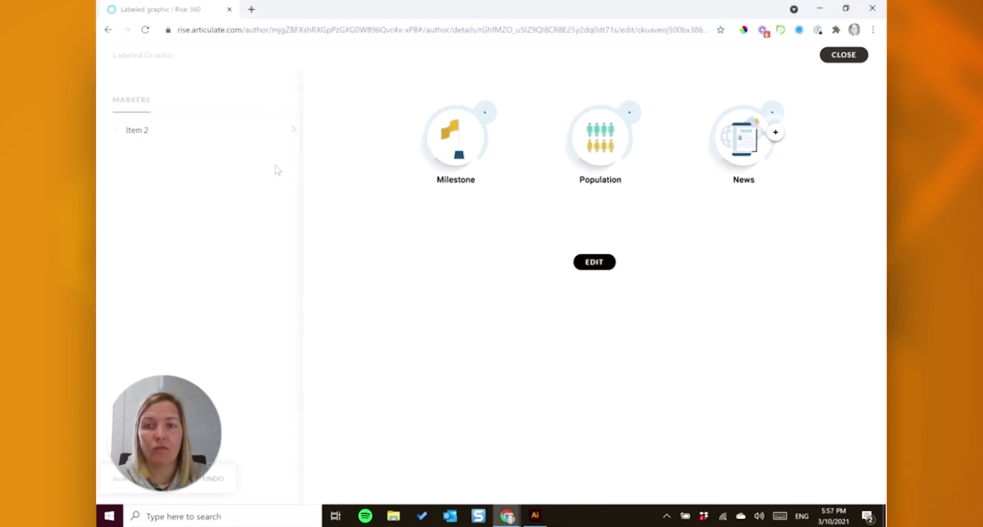
{"action": "left_click", "coordinate": [277, 130]}
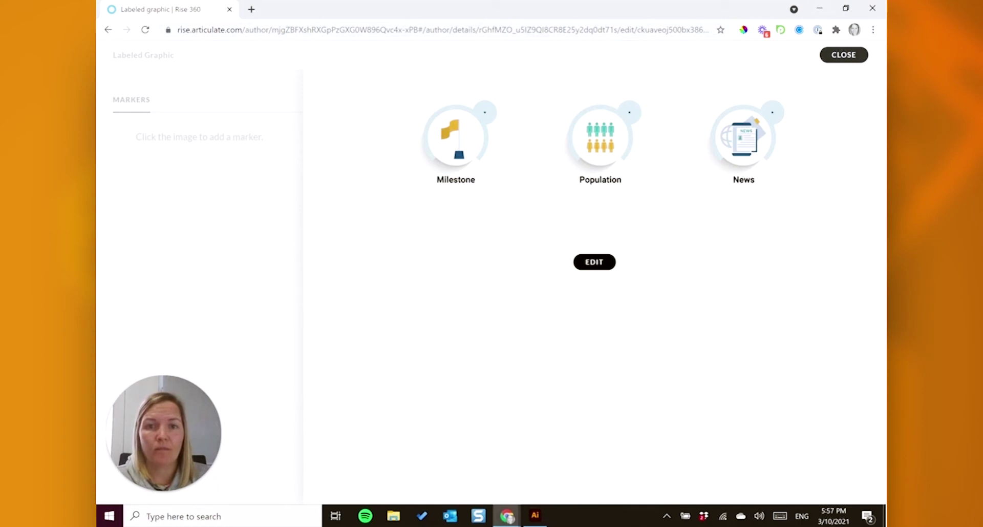
{"action": "left_click", "coordinate": [485, 113]}
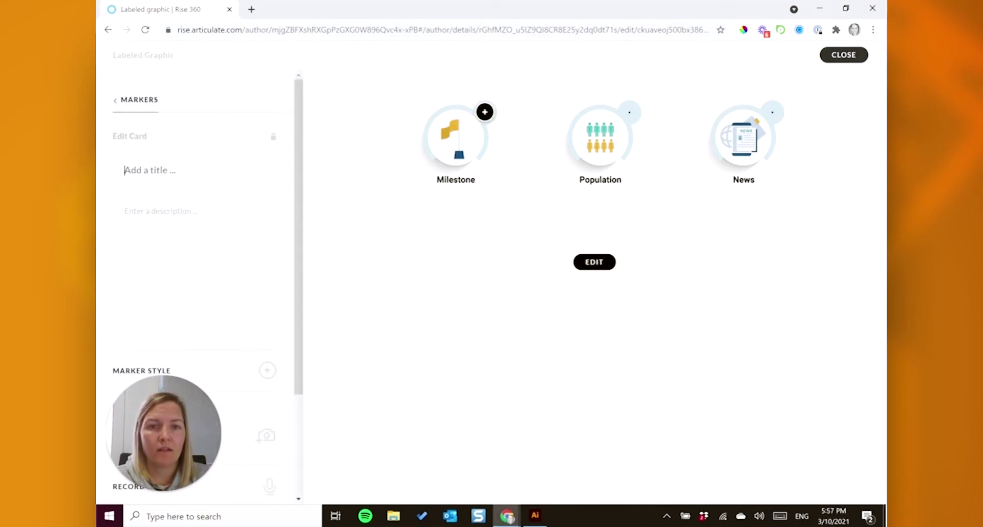
{"action": "left_click", "coordinate": [630, 112]}
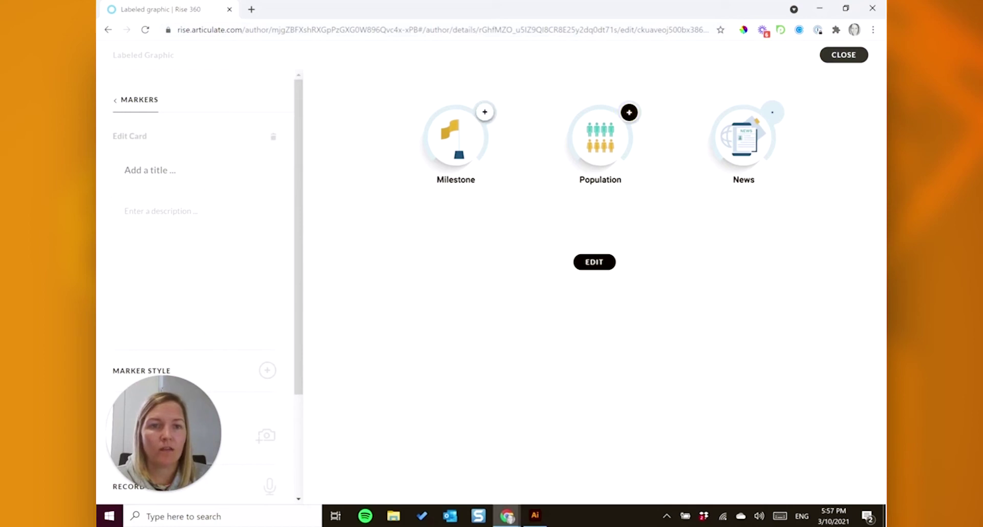
{"action": "left_click", "coordinate": [772, 112]}
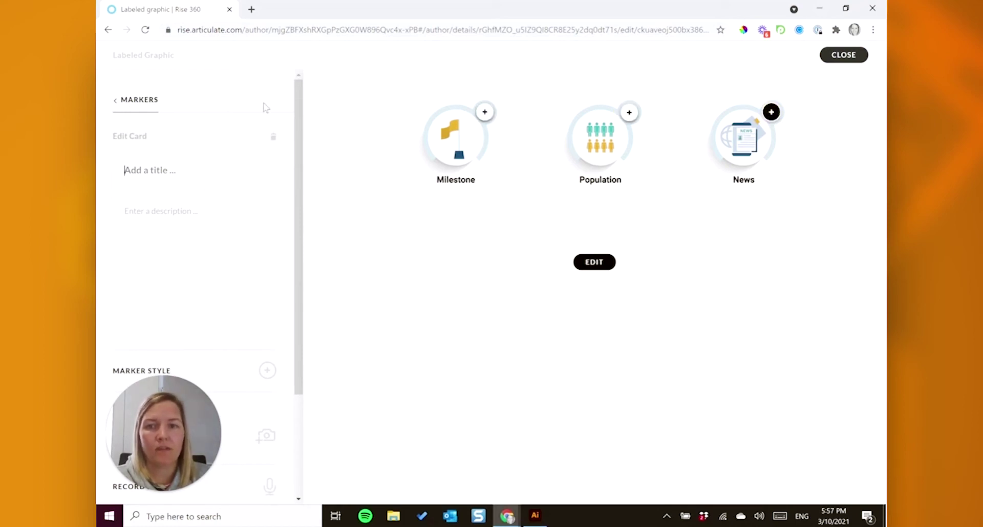
Delete the News marker, place a new one centred on the light-blue circle beside the News icon, and close the labeled graphic editor.
{"action": "left_click", "coordinate": [273, 137]}
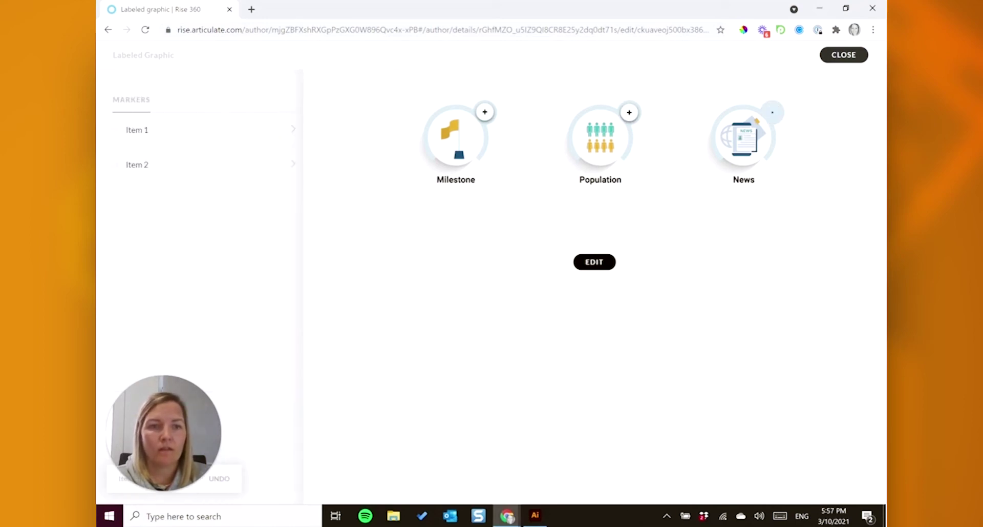
{"action": "left_click", "coordinate": [772, 112]}
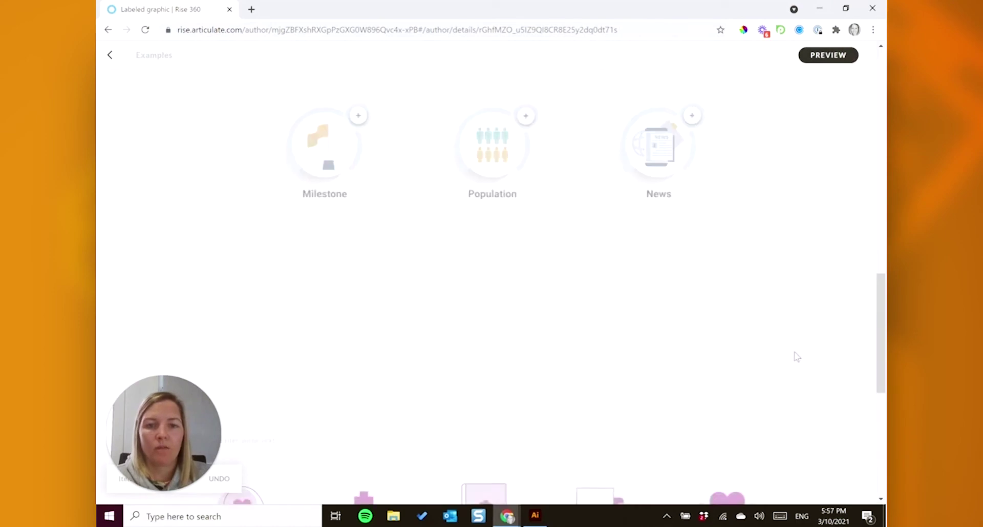
{"action": "scroll", "coordinate": [769, 227], "scroll_direction": "up", "scroll_amount": 1}
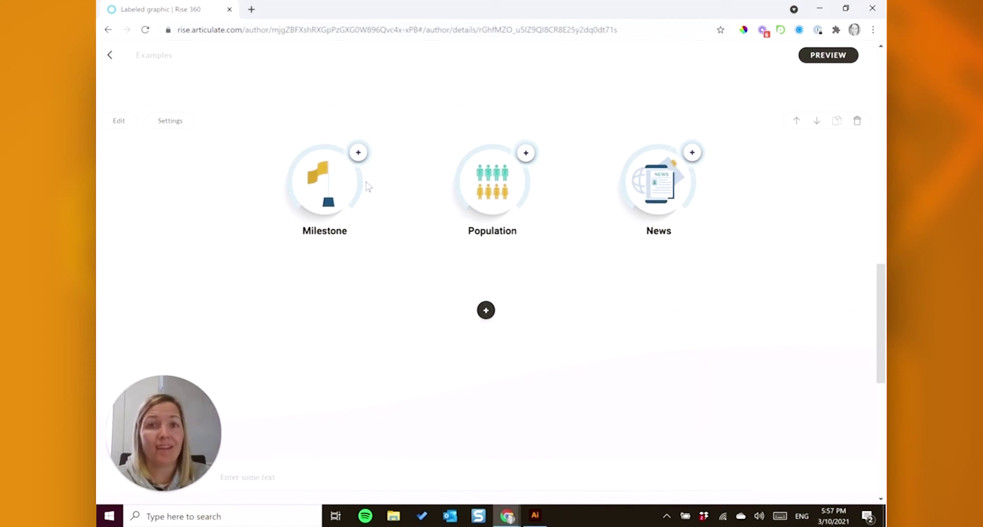
Check the Milestone marker's pop-up in the new labeled graphic and compare it with the Email marker's pop-up in the earlier envelope graphic.
{"action": "left_click", "coordinate": [358, 154]}
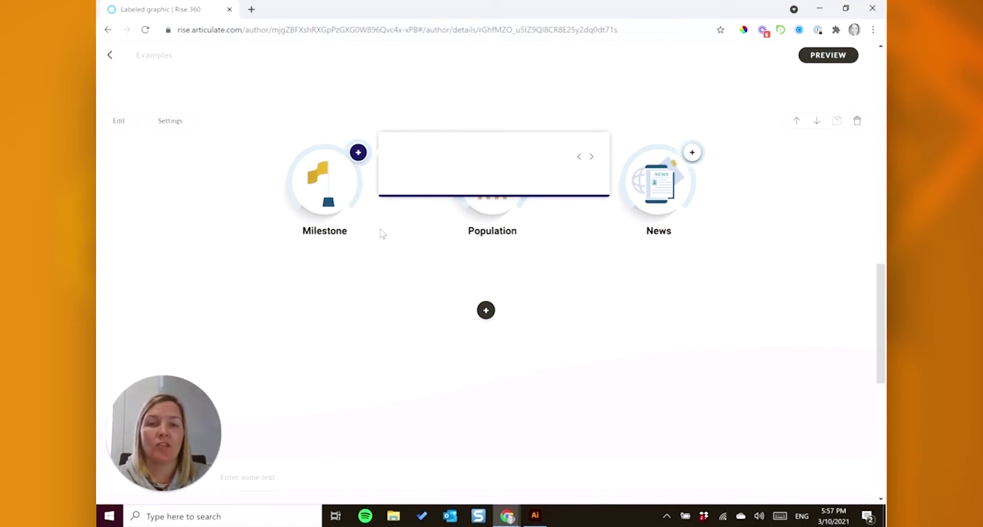
{"action": "scroll", "coordinate": [385, 239], "scroll_direction": "up", "scroll_amount": 6}
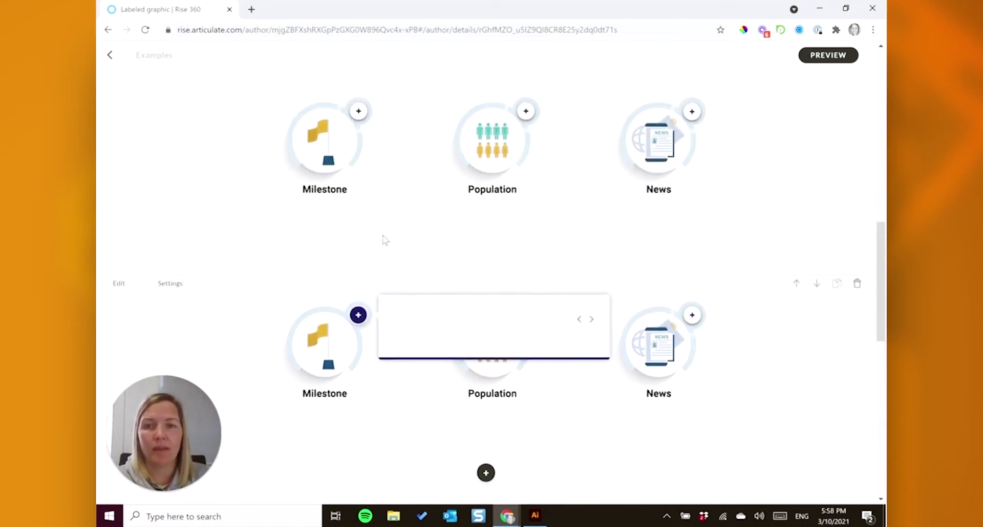
{"action": "scroll", "coordinate": [388, 239], "scroll_direction": "up", "scroll_amount": 1}
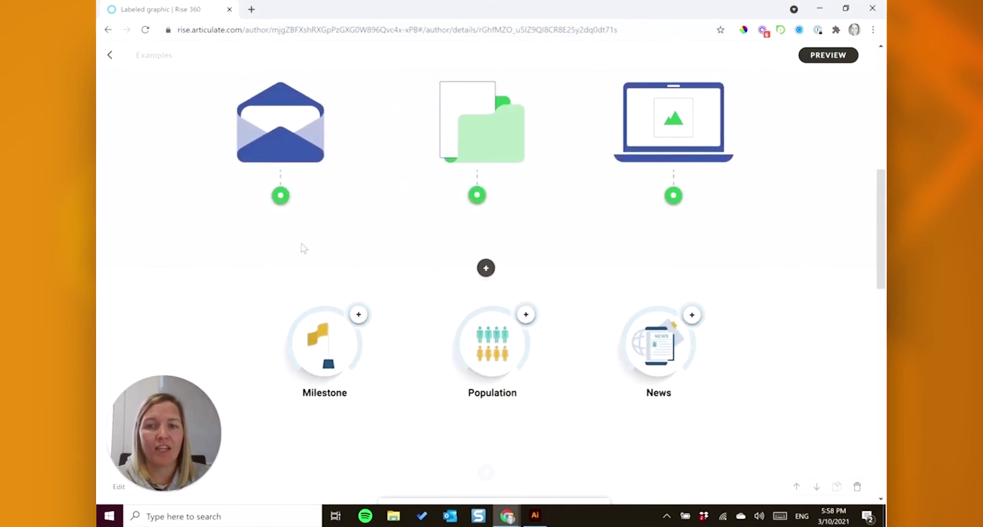
{"action": "left_click", "coordinate": [282, 197]}
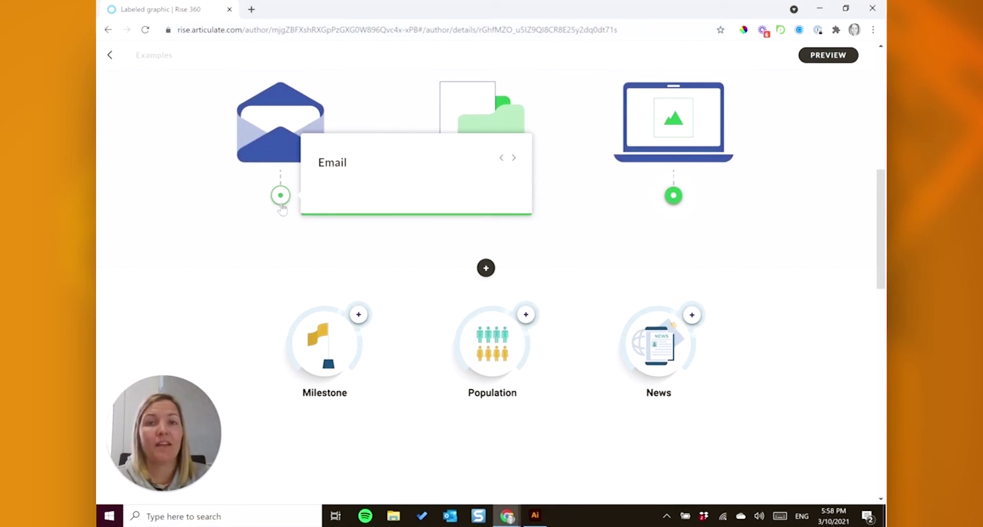
{"action": "scroll", "coordinate": [430, 256], "scroll_direction": "down", "scroll_amount": 6}
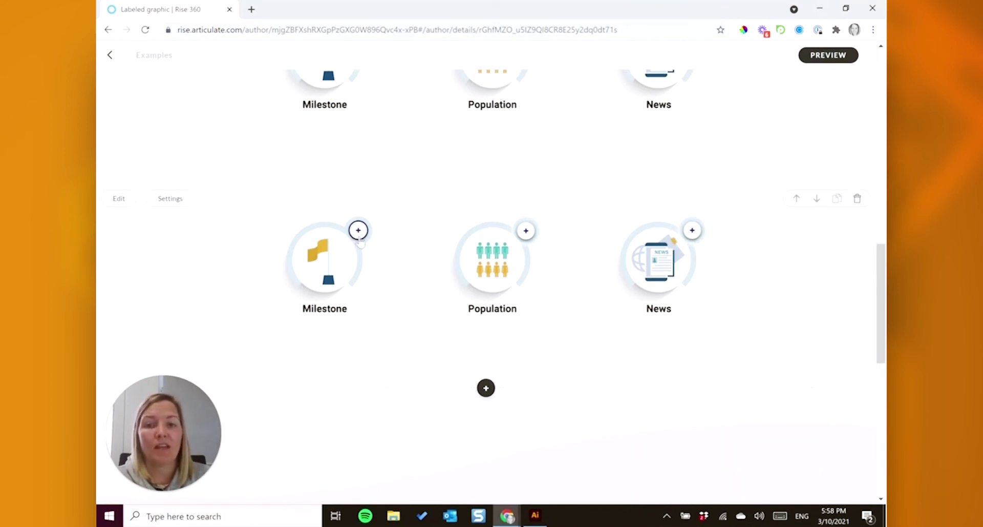
{"action": "left_click", "coordinate": [359, 231]}
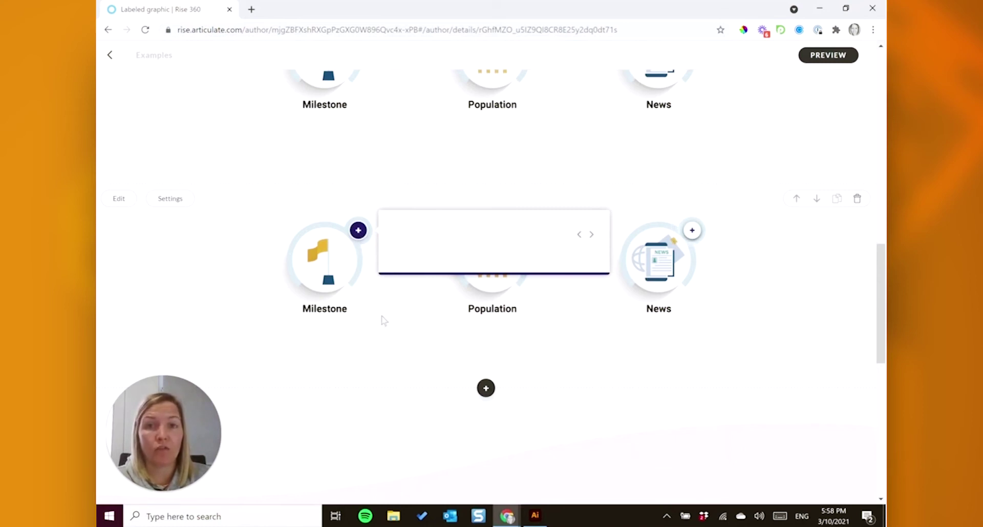
{"action": "left_click", "coordinate": [421, 327]}
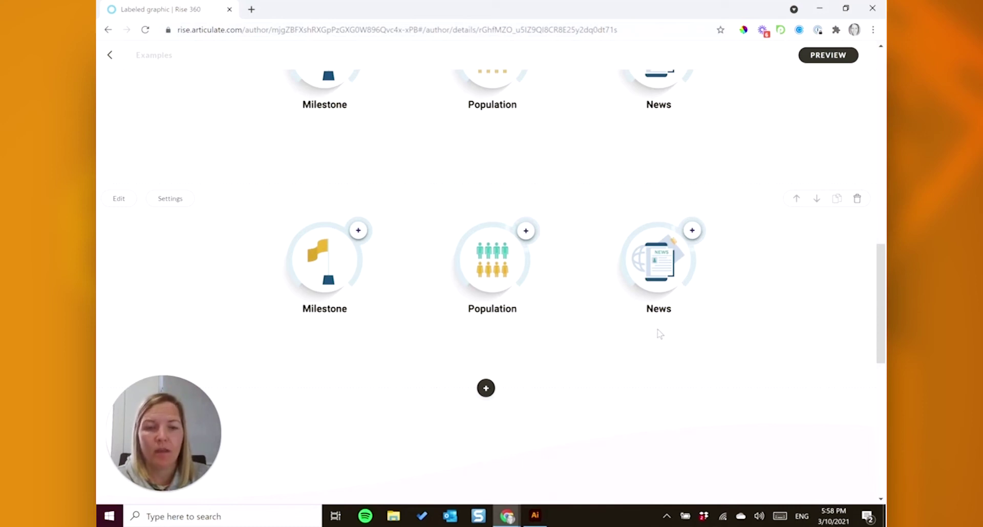
Examine the purple Health Outcomes to Rights labeled graphic and the full-width wave images above and below it.
{"action": "scroll", "coordinate": [660, 333], "scroll_direction": "down", "scroll_amount": 7}
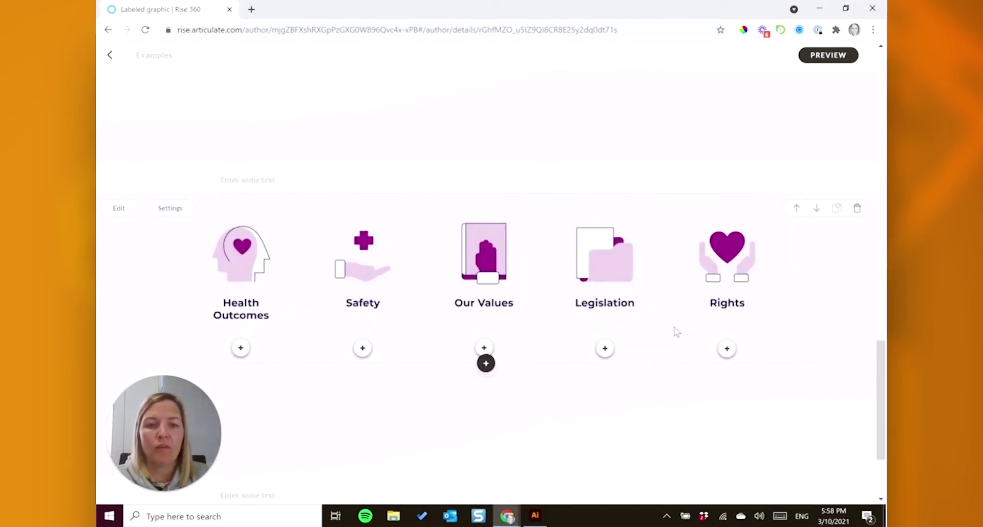
{"action": "scroll", "coordinate": [676, 331], "scroll_direction": "down", "scroll_amount": 1}
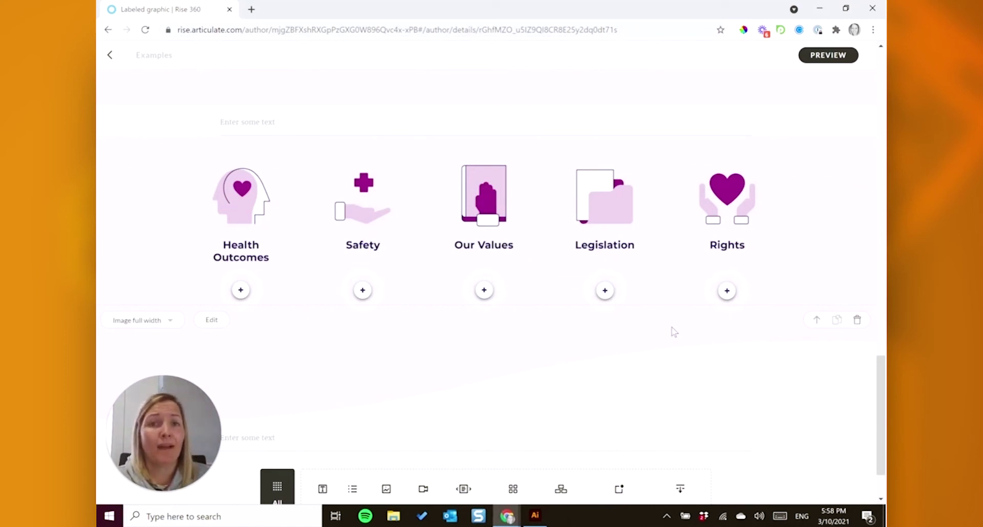
{"action": "scroll", "coordinate": [712, 361], "scroll_direction": "down", "scroll_amount": 2}
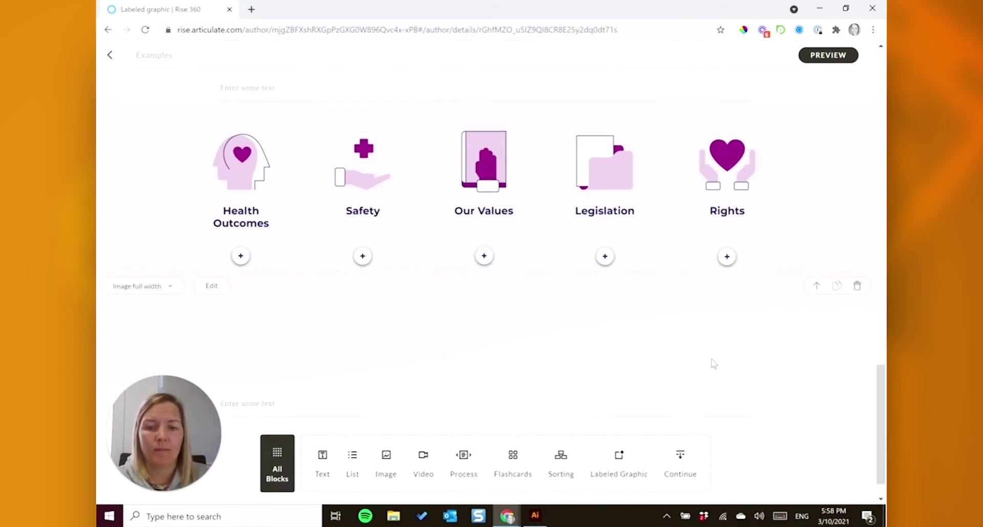
{"action": "scroll", "coordinate": [717, 361], "scroll_direction": "up", "scroll_amount": 4}
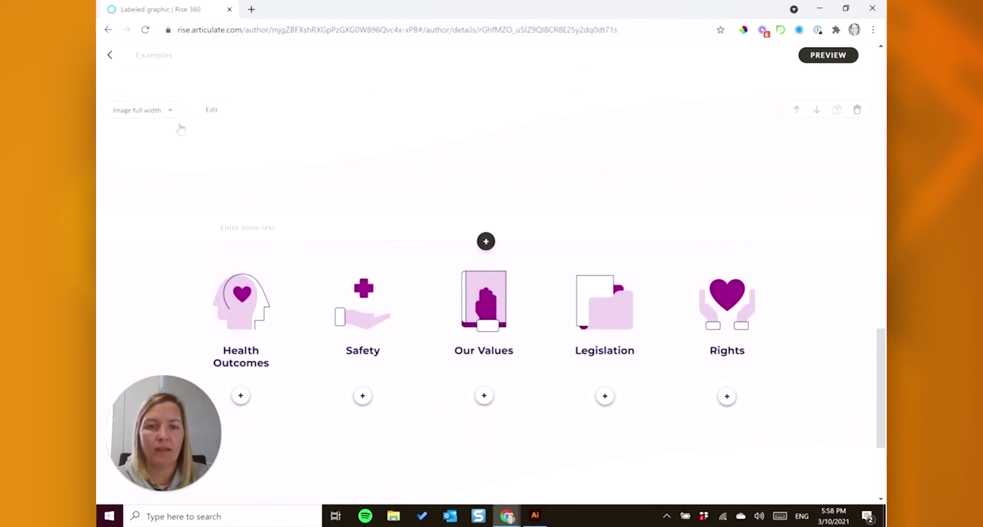
{"action": "scroll", "coordinate": [483, 200], "scroll_direction": "down", "scroll_amount": 2}
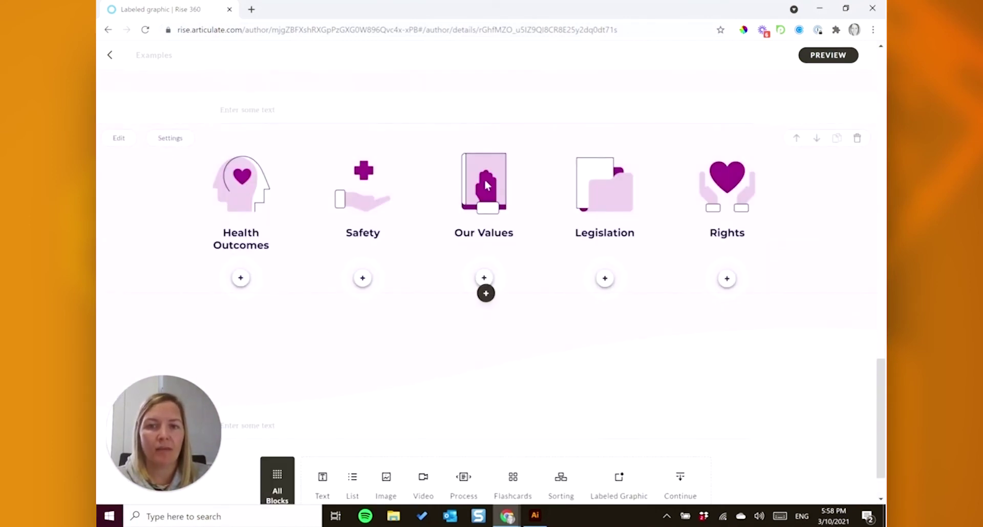
{"action": "scroll", "coordinate": [487, 185], "scroll_direction": "down", "scroll_amount": 1}
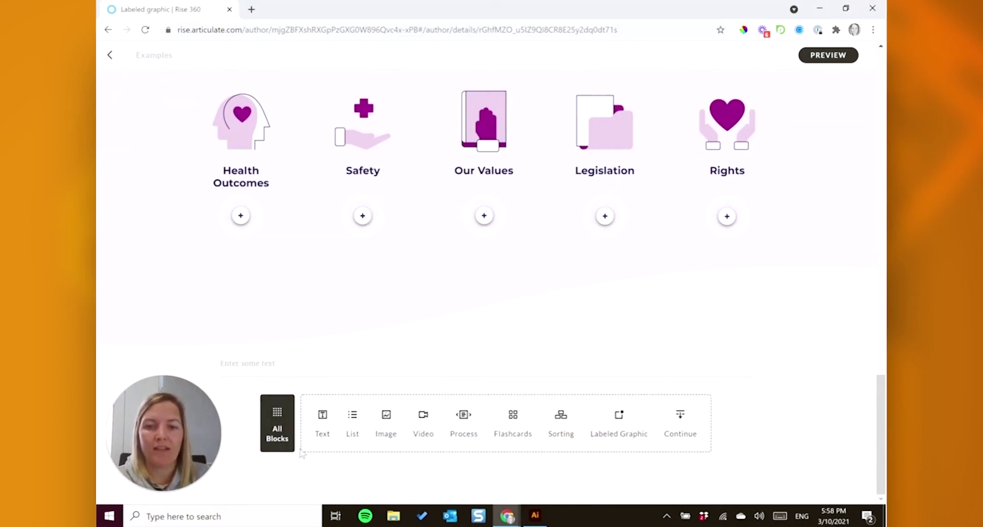
Add an image block at the end of the lesson and change its layout to full width.
{"action": "left_click", "coordinate": [387, 425]}
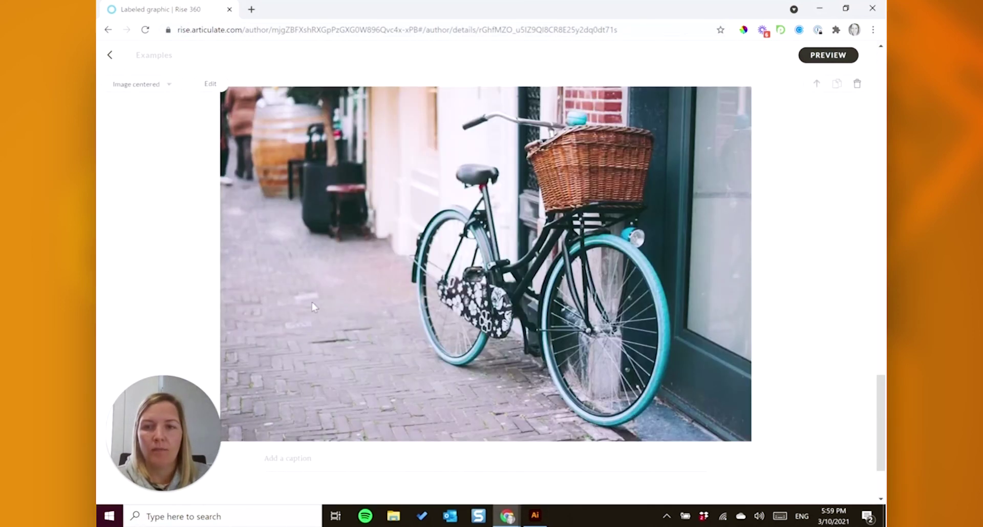
{"action": "left_click", "coordinate": [153, 84]}
{"action": "left_click", "coordinate": [143, 120]}
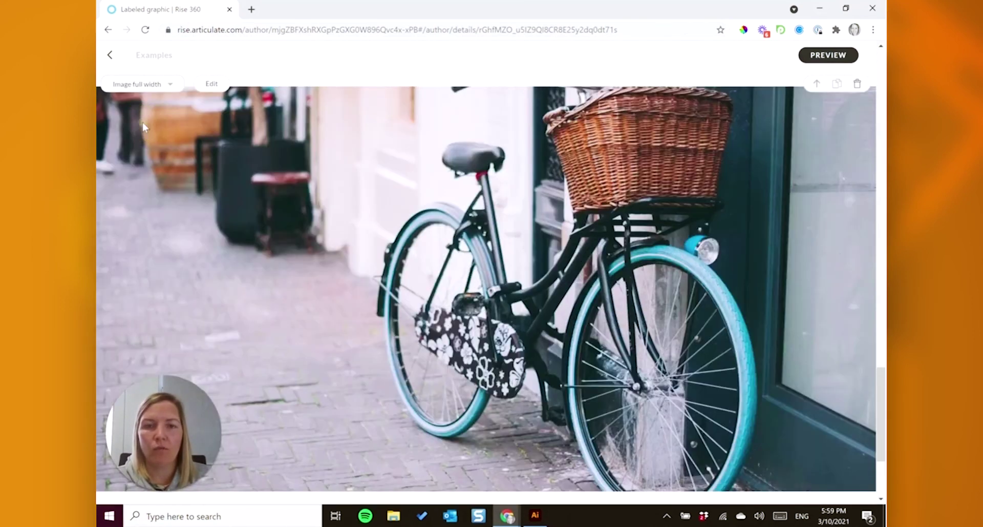
Replace the bike photo in the full-width image block with the uploaded image Light Purple Wave Top_NOPROCESS_.png.
{"action": "left_click", "coordinate": [213, 86]}
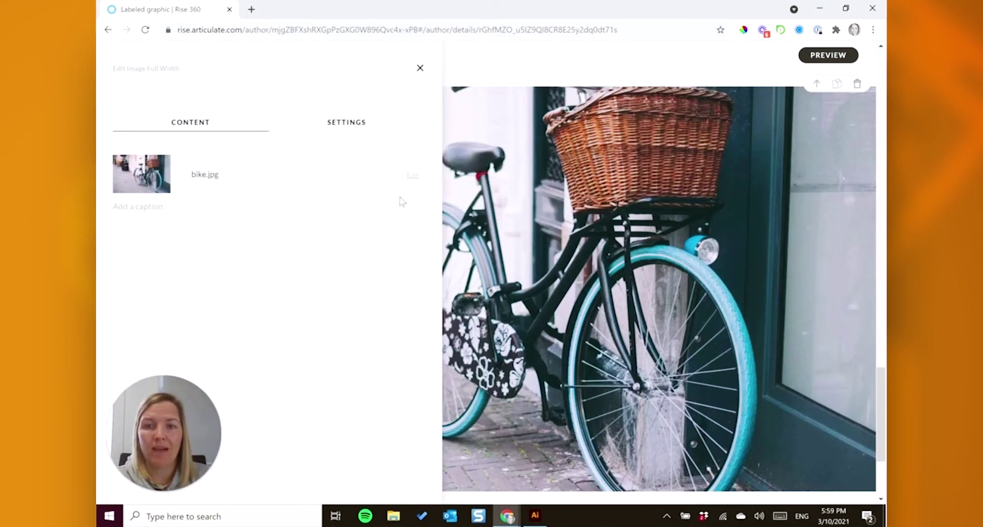
{"action": "left_click", "coordinate": [412, 179]}
{"action": "left_click", "coordinate": [326, 202]}
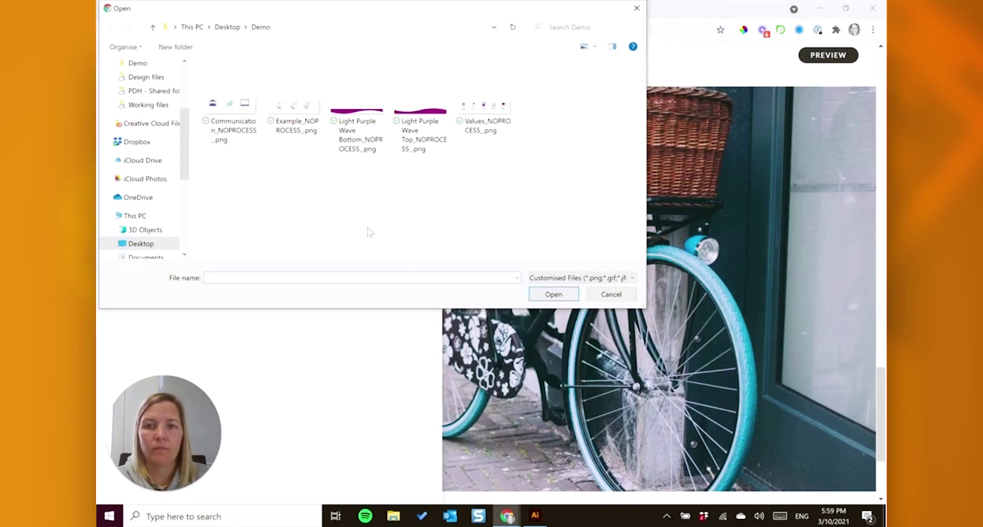
{"action": "left_click", "coordinate": [422, 149]}
{"action": "left_click", "coordinate": [557, 294]}
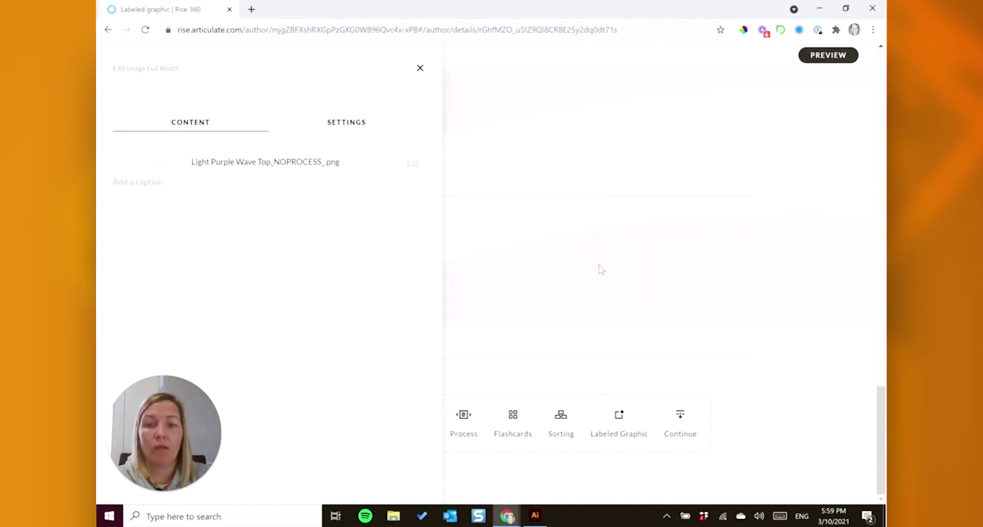
Set the top wave image block's bottom padding to No padding and duplicate the block.
{"action": "left_click", "coordinate": [348, 132]}
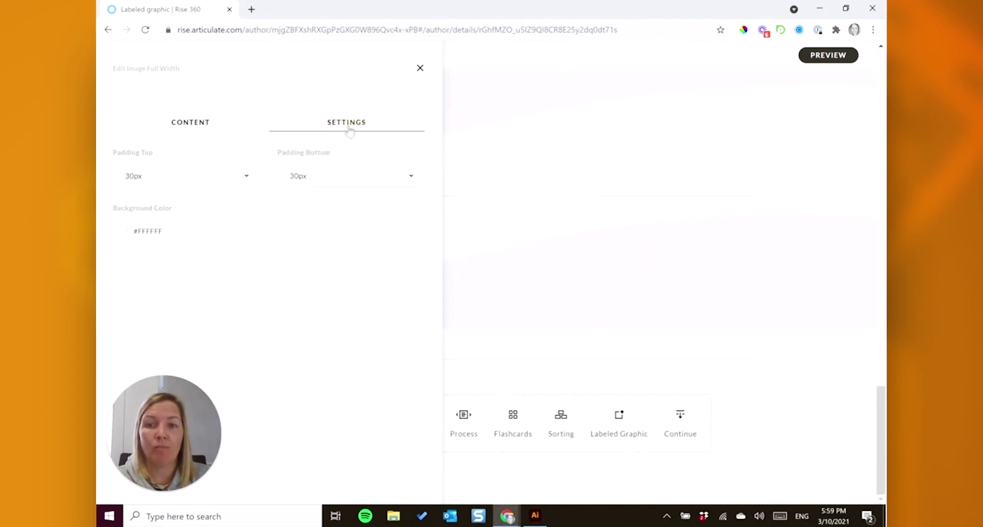
{"action": "left_click", "coordinate": [345, 184]}
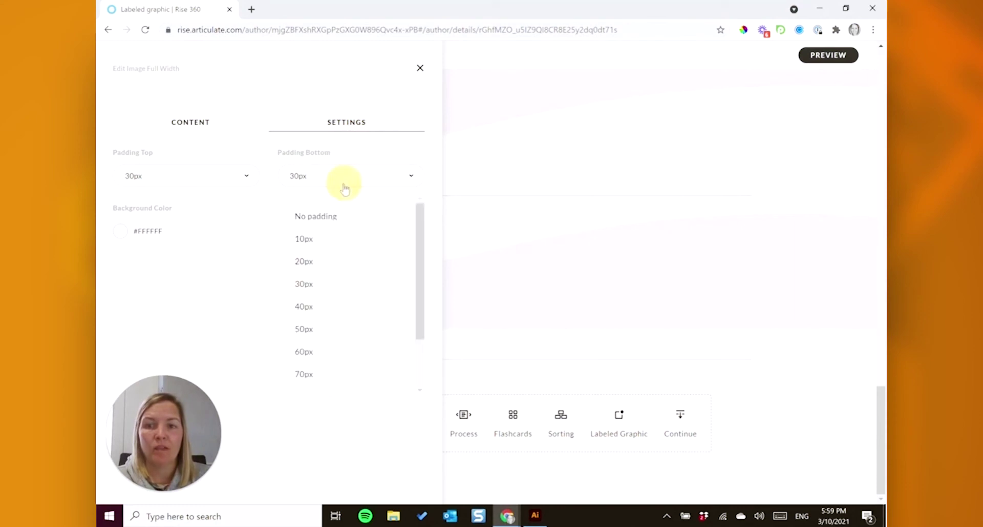
{"action": "left_click", "coordinate": [327, 217]}
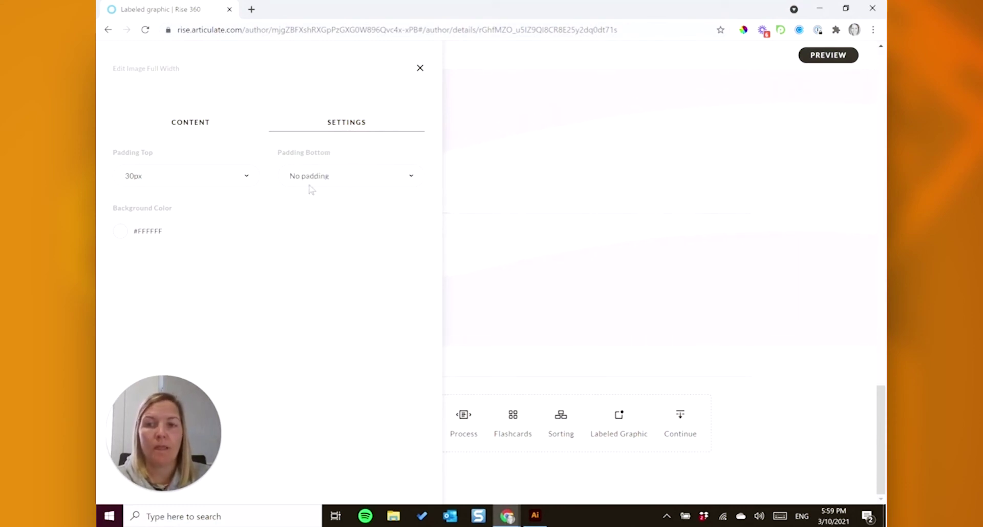
{"action": "left_click", "coordinate": [657, 238]}
{"action": "left_click", "coordinate": [836, 227]}
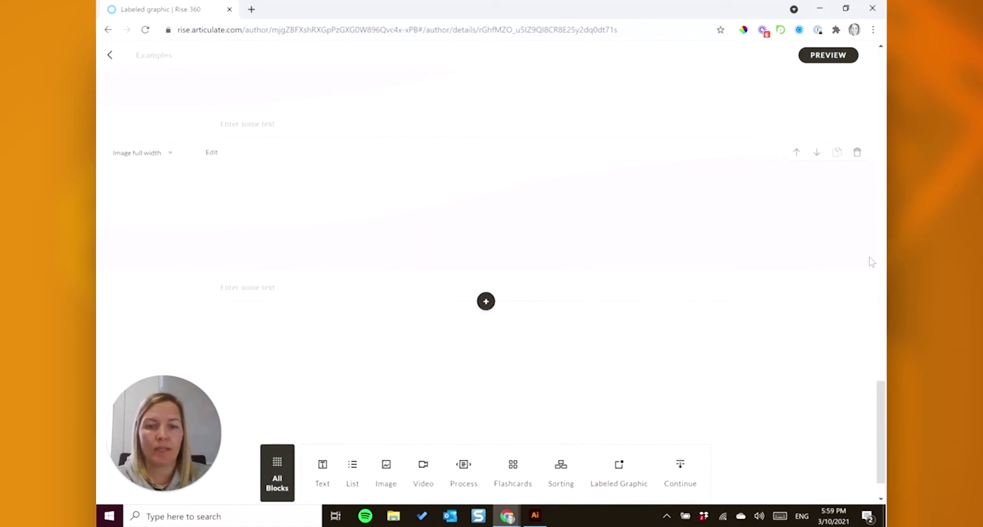
Replace the image in the duplicated full-width block with Light Purple Wave Bottom_NOPROCESS_.png.
{"action": "left_click", "coordinate": [210, 229]}
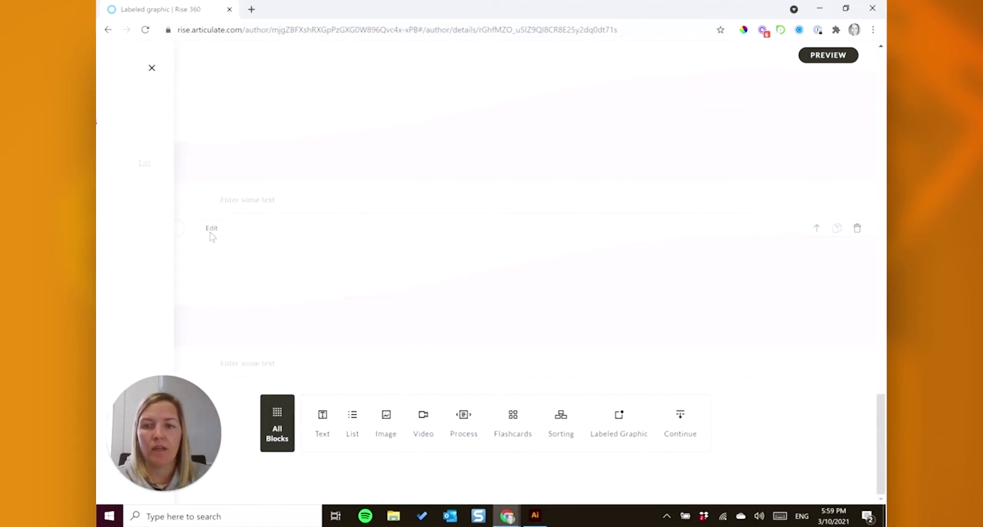
{"action": "left_click", "coordinate": [411, 164]}
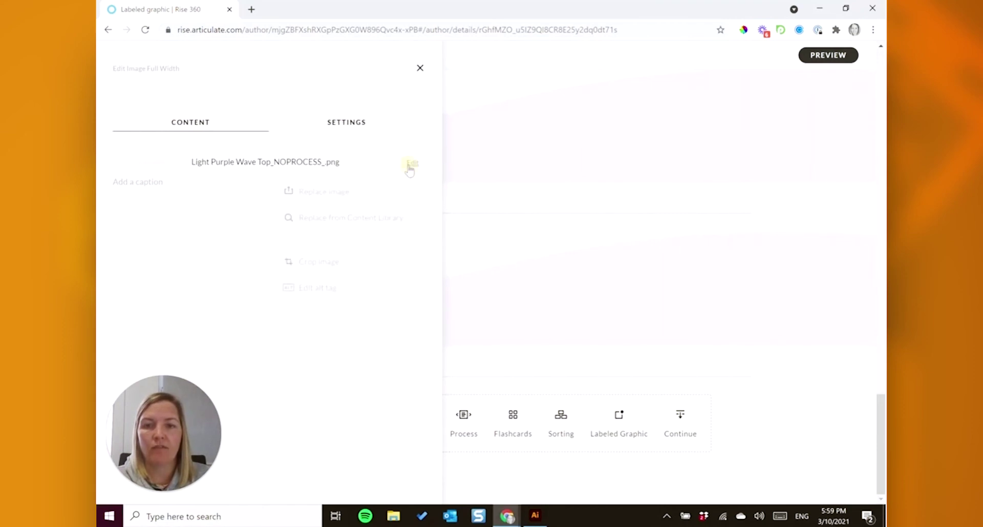
{"action": "left_click", "coordinate": [324, 192]}
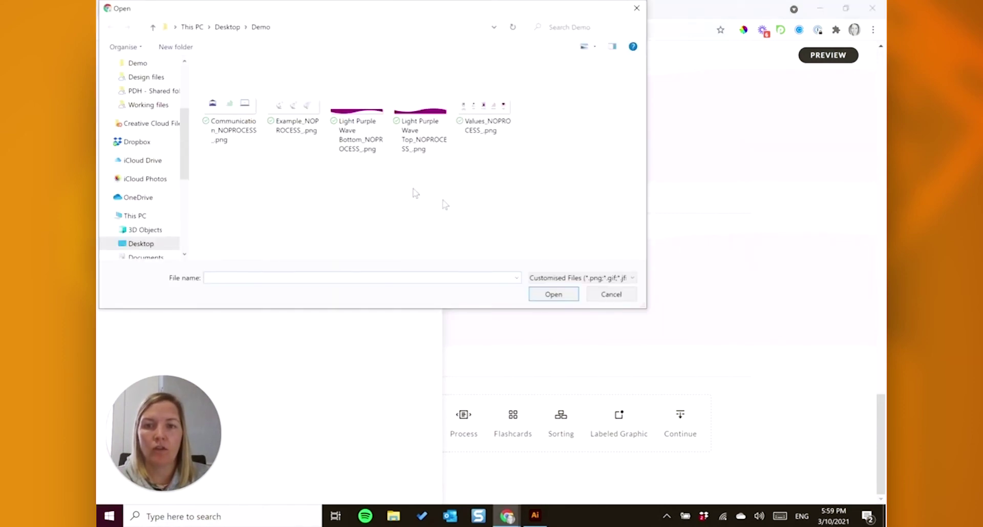
{"action": "left_click", "coordinate": [353, 132]}
{"action": "left_click", "coordinate": [552, 293]}
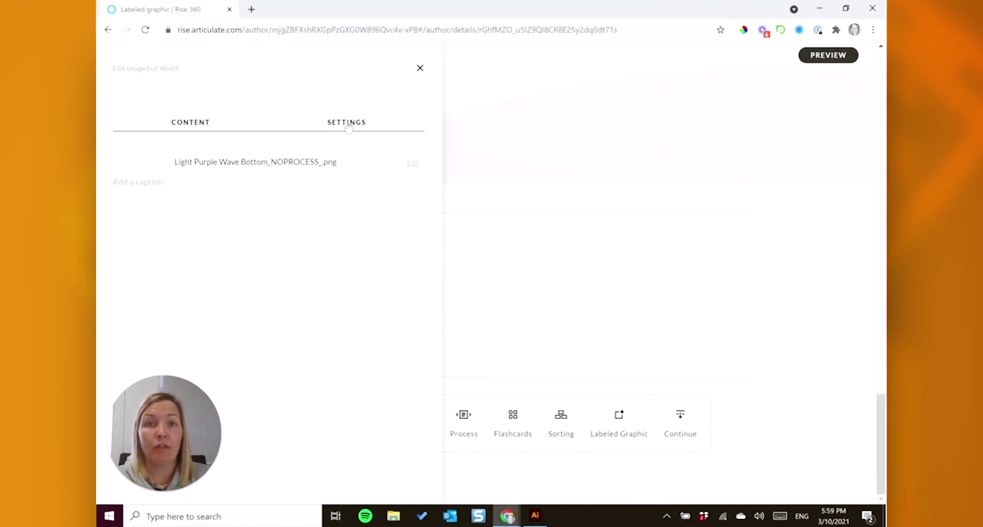
Set the bottom wave image block's top padding to No padding and close its settings.
{"action": "left_click", "coordinate": [358, 124]}
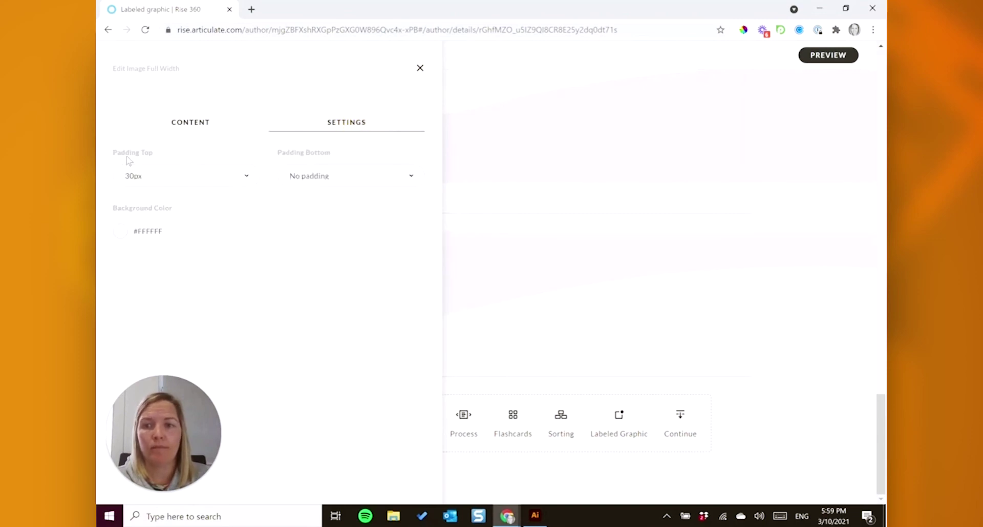
{"action": "left_click", "coordinate": [162, 184]}
{"action": "left_click", "coordinate": [169, 217]}
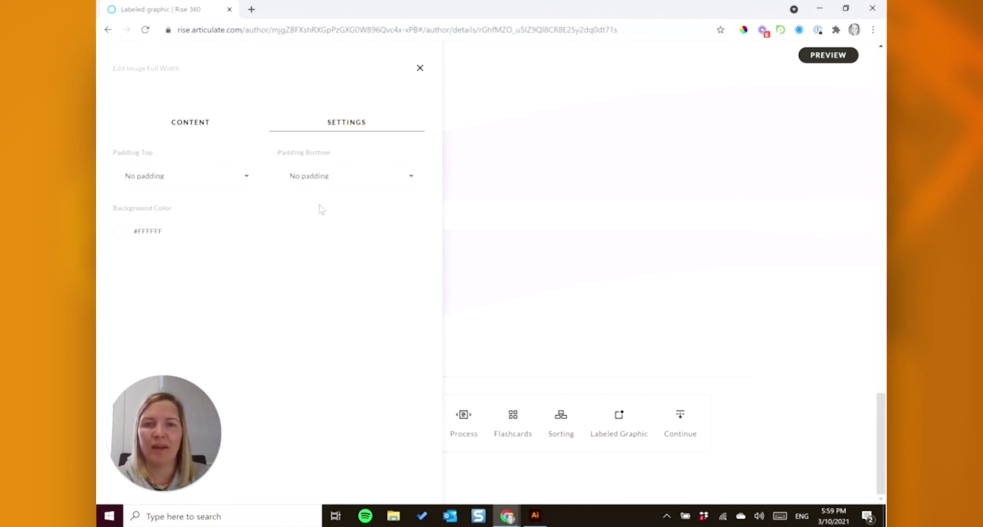
{"action": "left_click", "coordinate": [517, 215]}
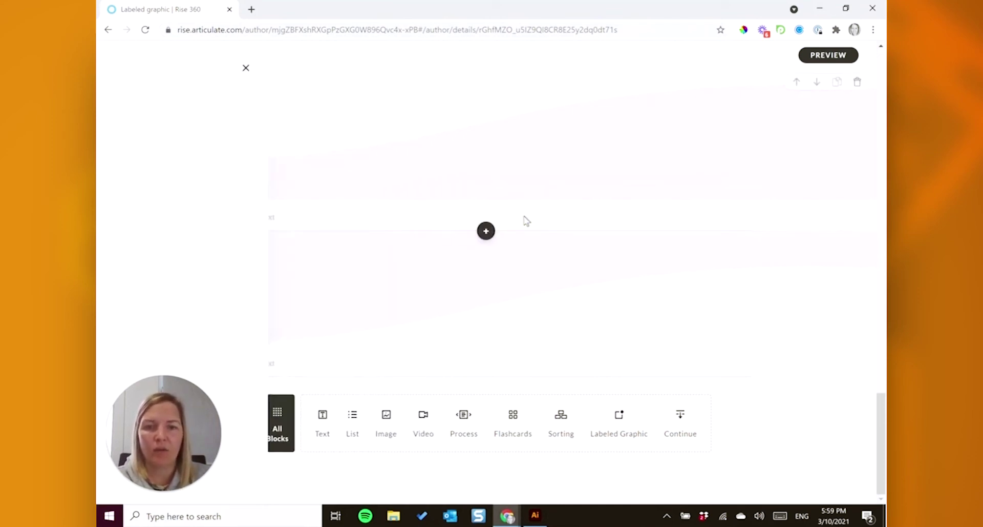
Insert an interactive labeled graphic block between the top and bottom wave images.
{"action": "left_click", "coordinate": [486, 231]}
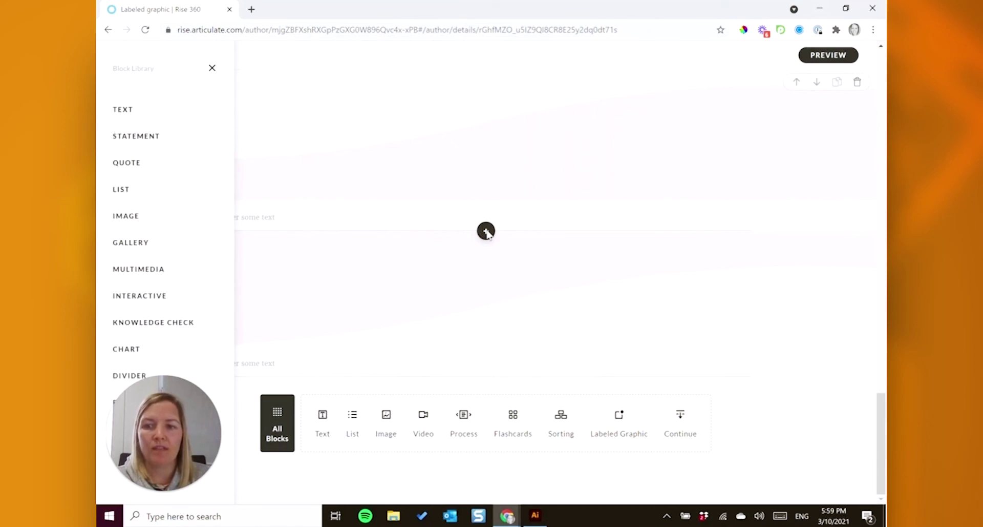
{"action": "left_click", "coordinate": [160, 295]}
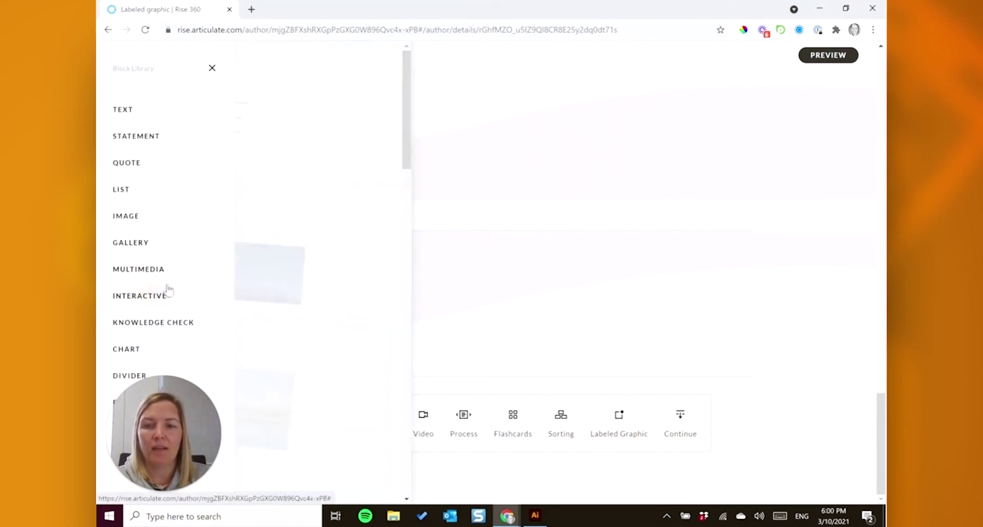
{"action": "left_click", "coordinate": [320, 362]}
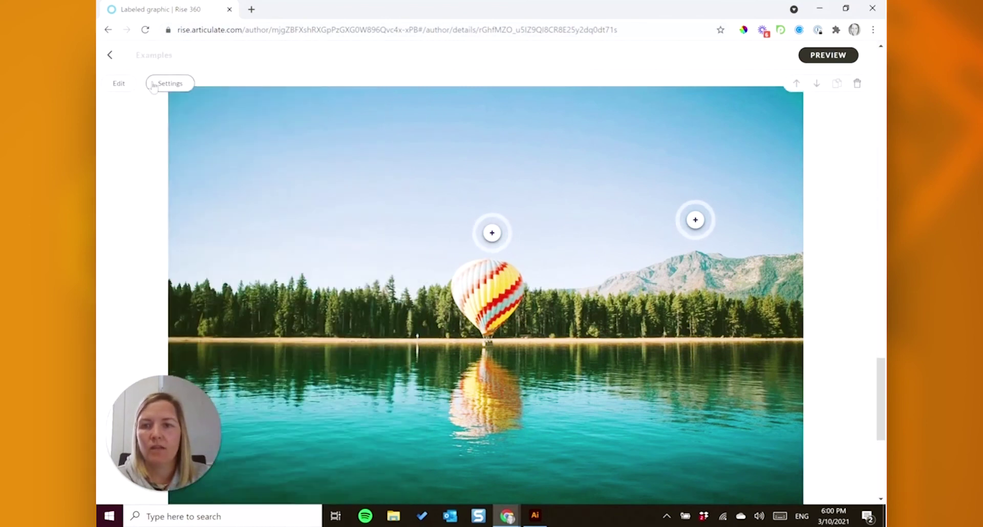
Replace the default balloon photo in the new labeled graphic block with Values_NOPROCESS_.png.
{"action": "left_click", "coordinate": [118, 83]}
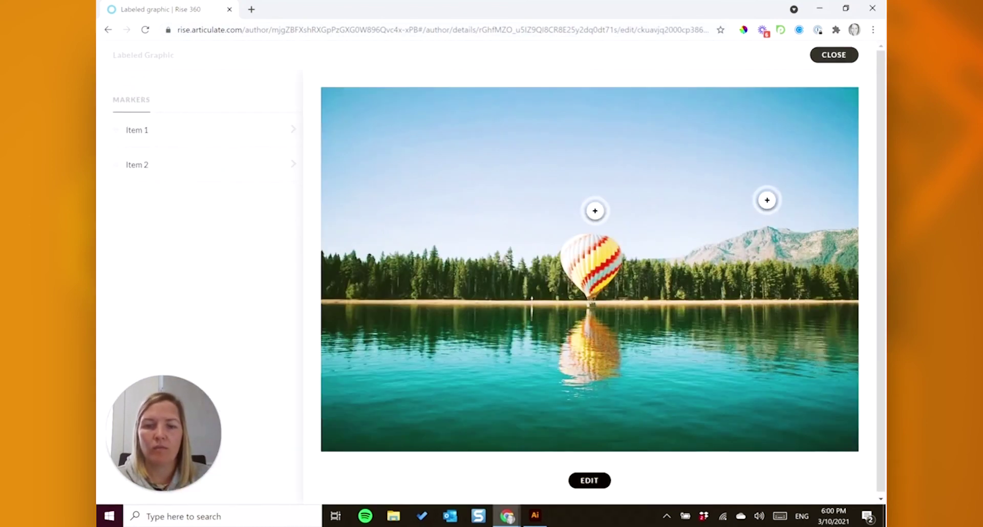
{"action": "left_click", "coordinate": [594, 480]}
{"action": "left_click", "coordinate": [559, 353]}
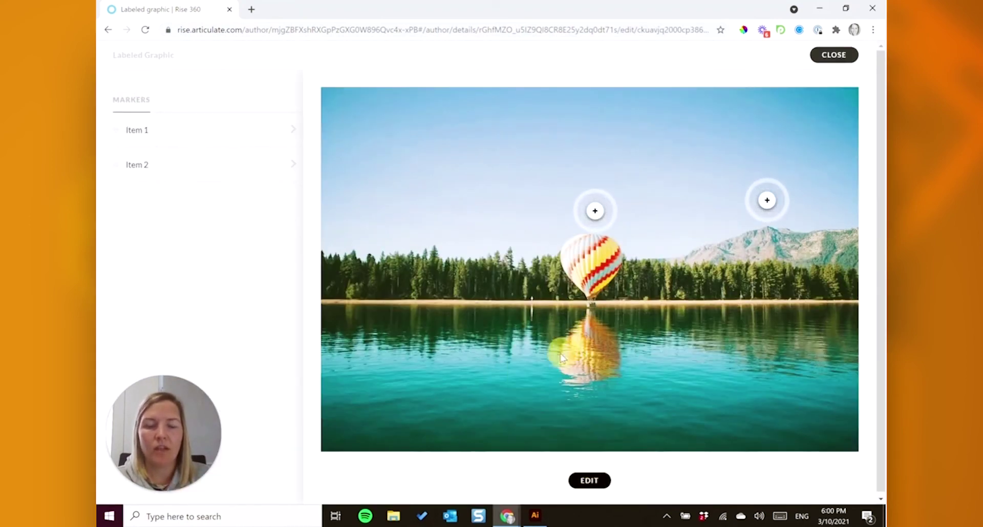
{"action": "left_click", "coordinate": [484, 117]}
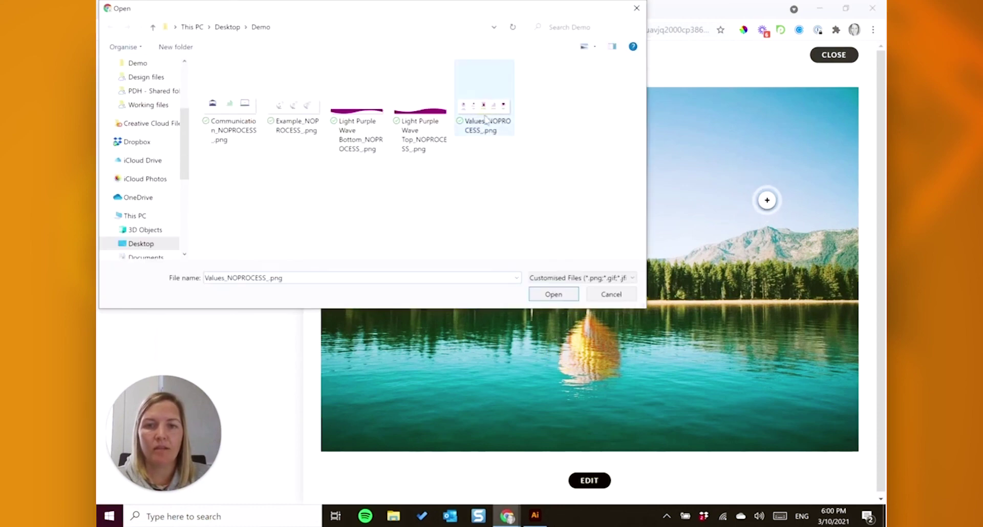
{"action": "left_click", "coordinate": [561, 299]}
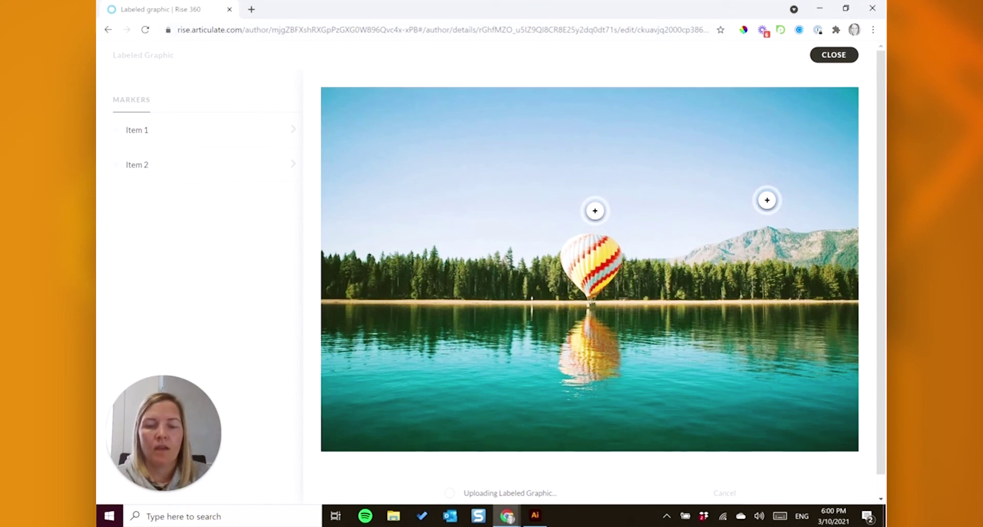
Remove both default markers, place a new marker on each of the five dots below the icons, and close the editor.
{"action": "left_click", "coordinate": [277, 129]}
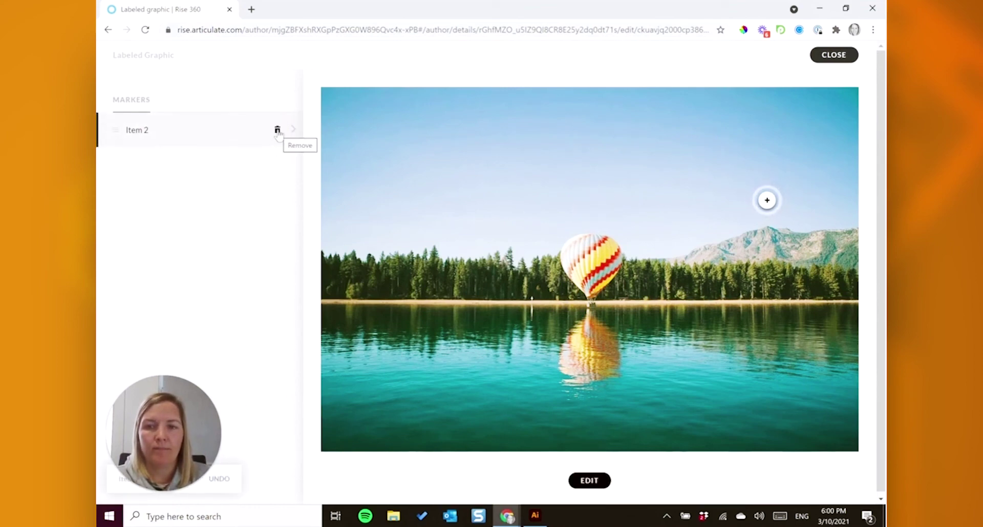
{"action": "left_click", "coordinate": [277, 129]}
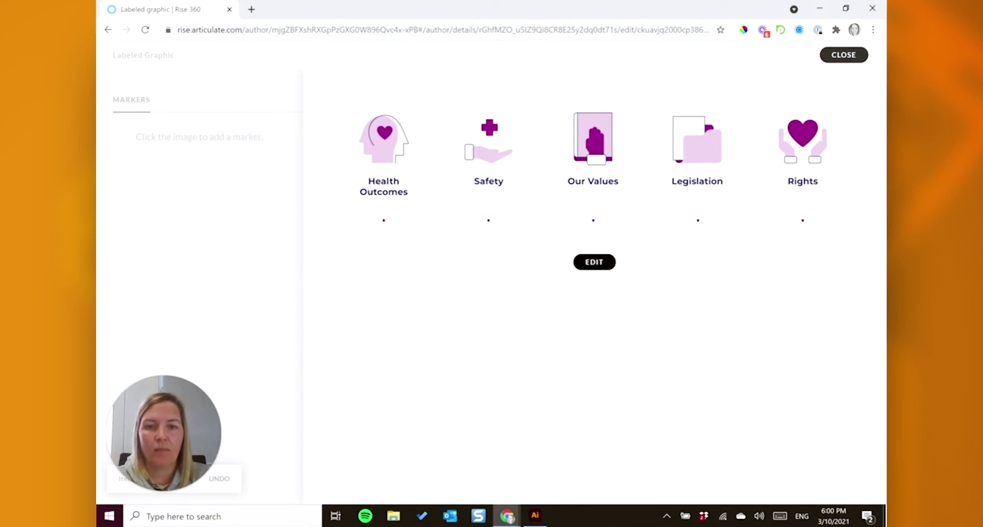
{"action": "left_click", "coordinate": [383, 220]}
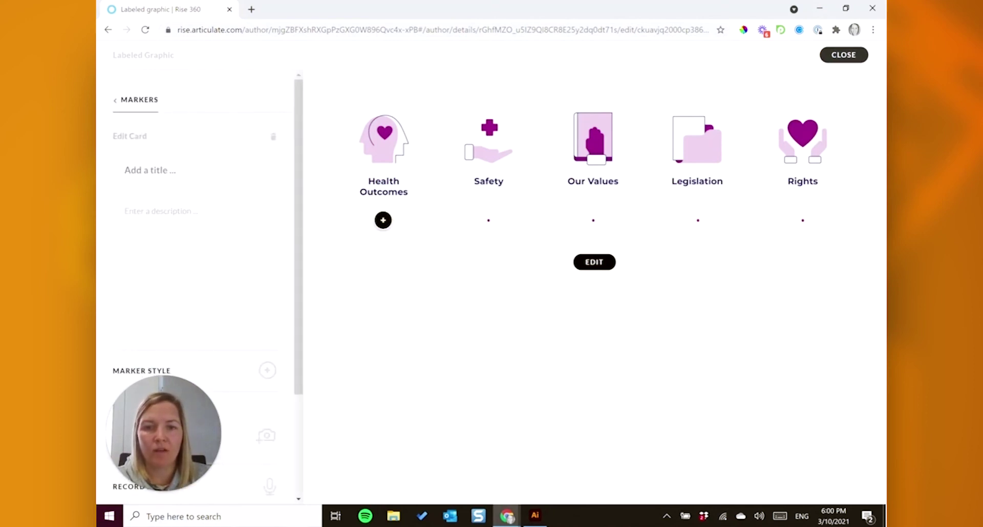
{"action": "left_click", "coordinate": [489, 220]}
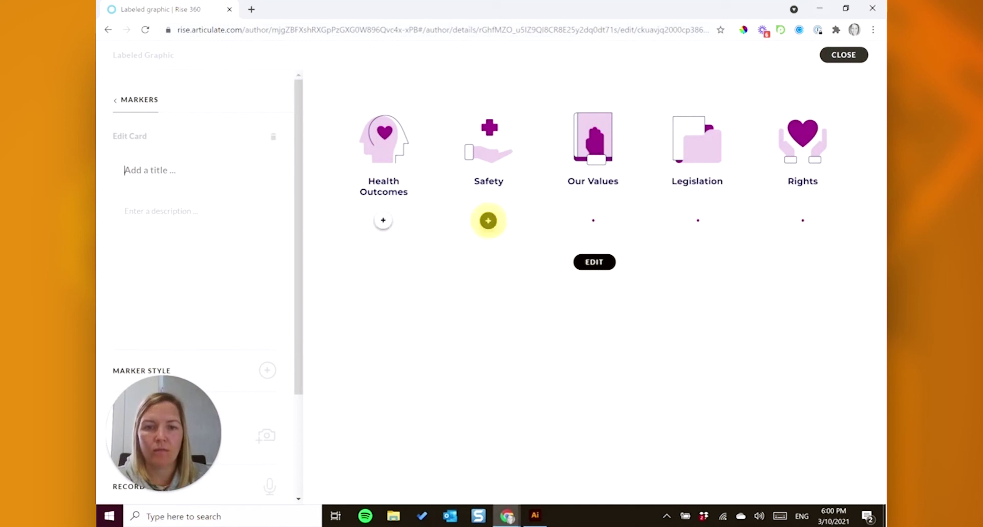
{"action": "left_click", "coordinate": [593, 220]}
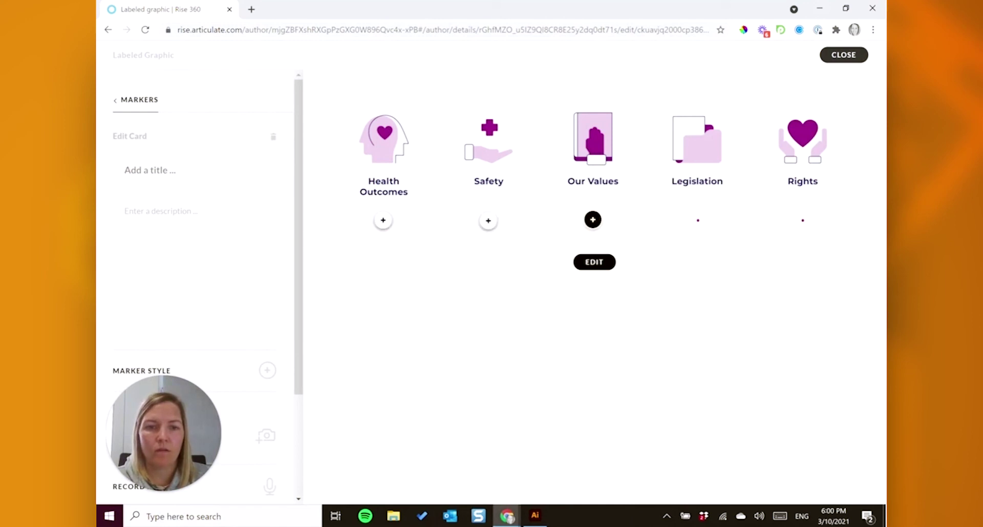
{"action": "left_click", "coordinate": [698, 220]}
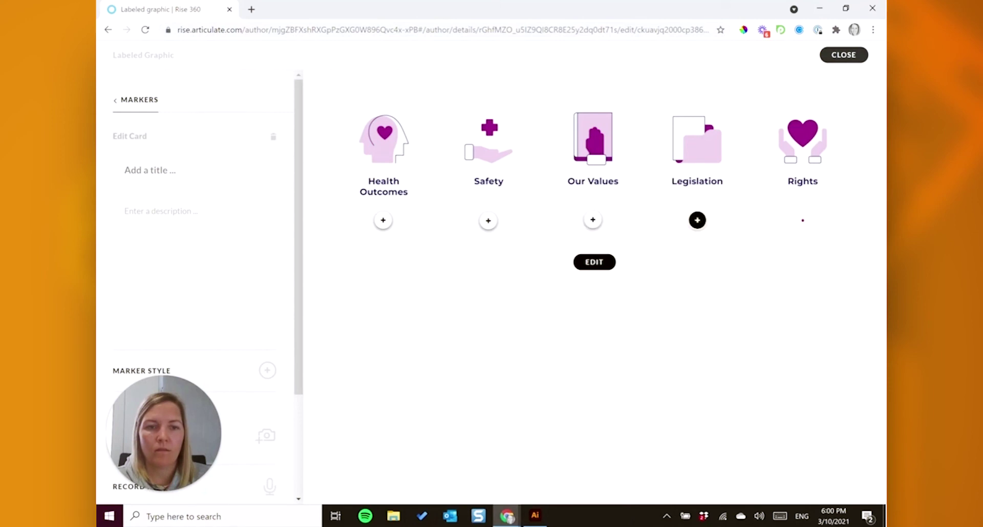
{"action": "left_click", "coordinate": [803, 220]}
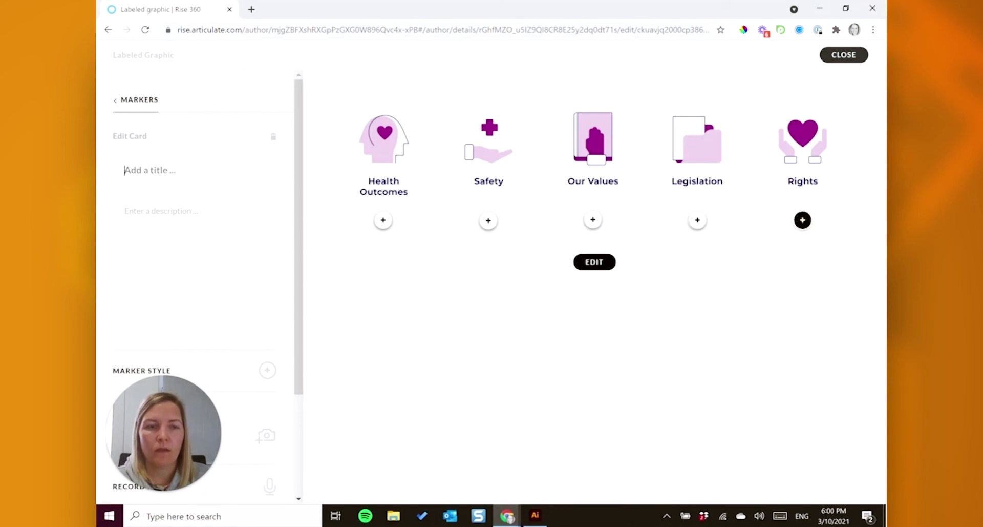
{"action": "left_click", "coordinate": [848, 55]}
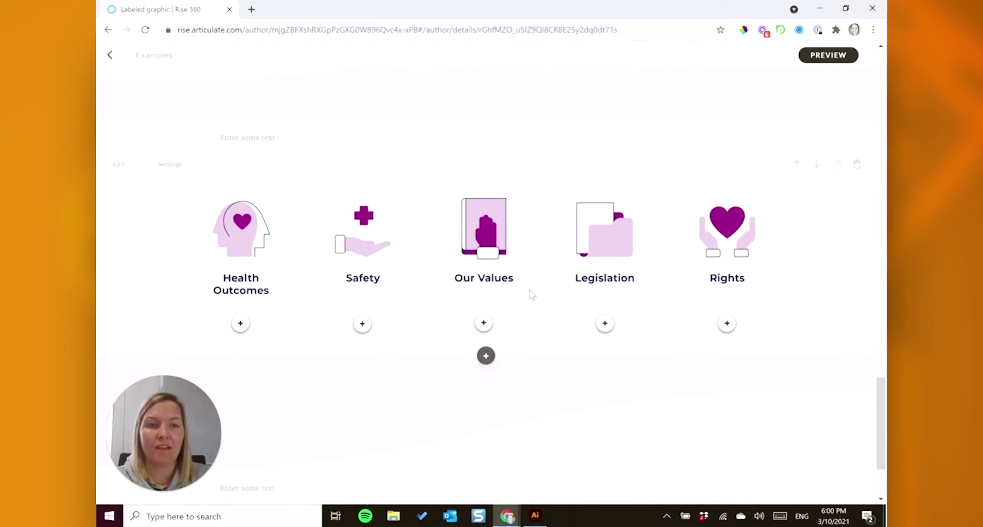
Sample the wave image's pale purple and set the labeled graphic block's background color to #FAF3F9.
{"action": "left_click", "coordinate": [743, 30]}
{"action": "left_click", "coordinate": [544, 89]}
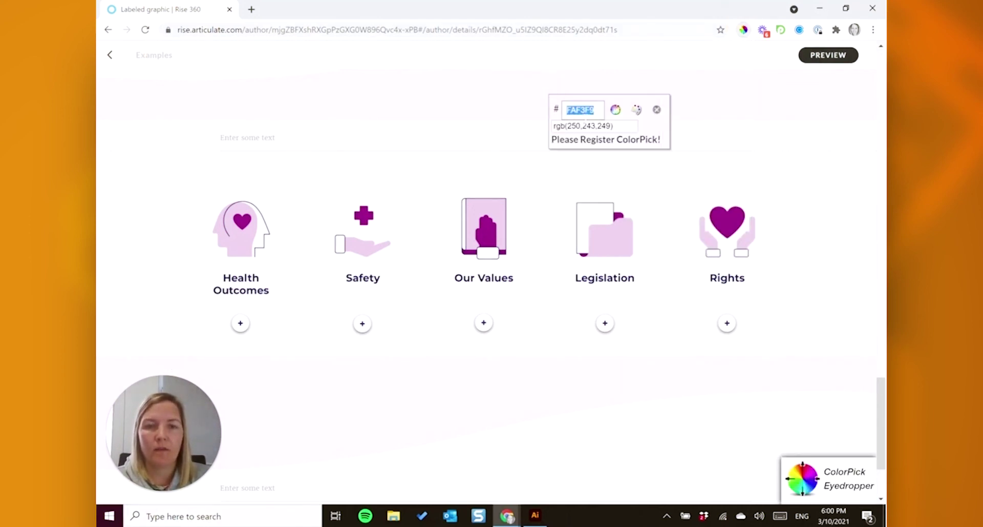
{"action": "right_click", "coordinate": [585, 112]}
{"action": "left_click", "coordinate": [615, 125]}
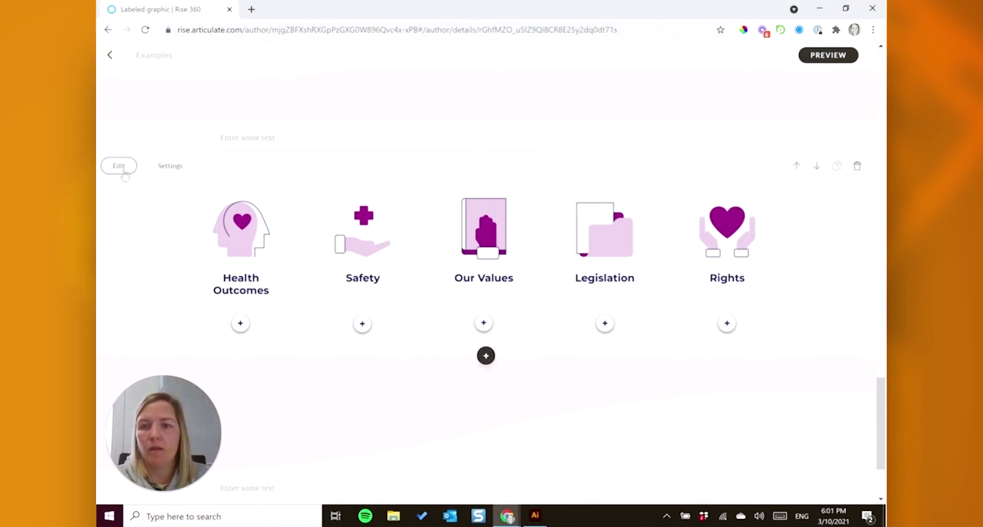
{"action": "left_click", "coordinate": [158, 173]}
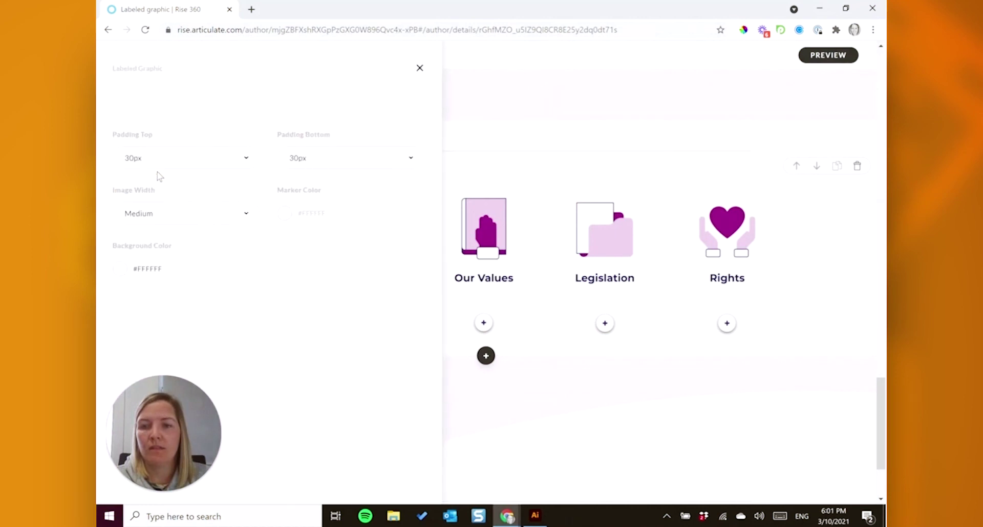
{"action": "left_click", "coordinate": [148, 269]}
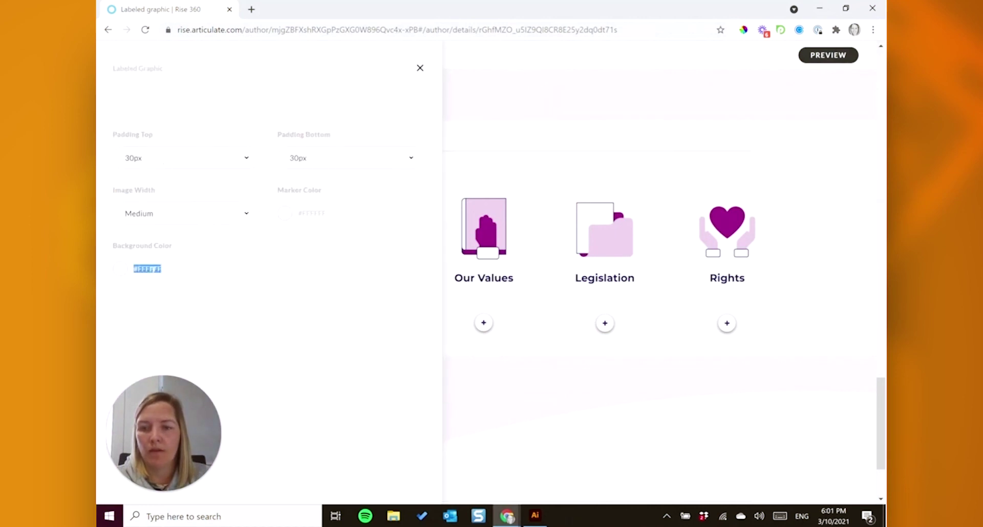
{"action": "key", "text": "ctrl+v"}
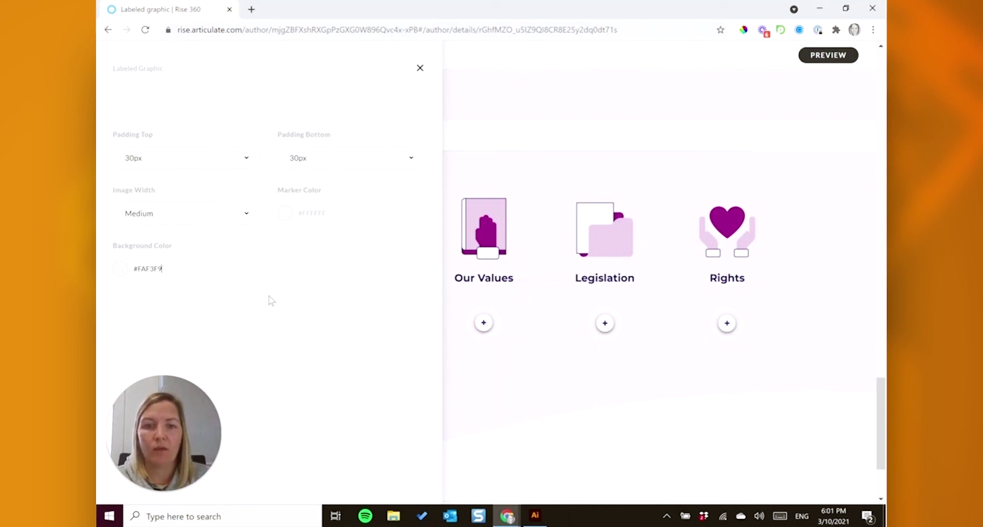
Set the labeled graphic block's top and bottom padding to No padding and close its settings.
{"action": "left_click", "coordinate": [194, 156]}
{"action": "left_click", "coordinate": [177, 197]}
{"action": "left_click", "coordinate": [329, 157]}
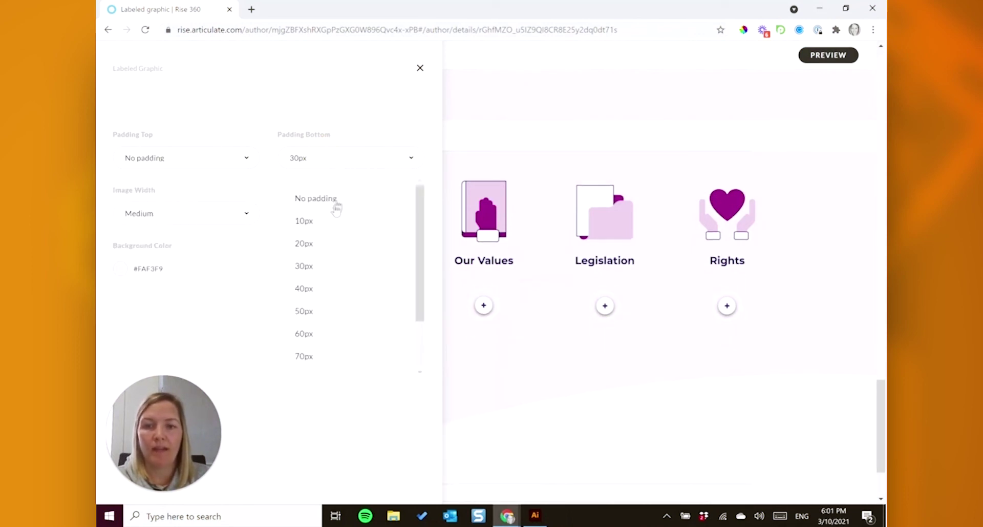
{"action": "left_click", "coordinate": [333, 203]}
{"action": "left_click", "coordinate": [831, 272]}
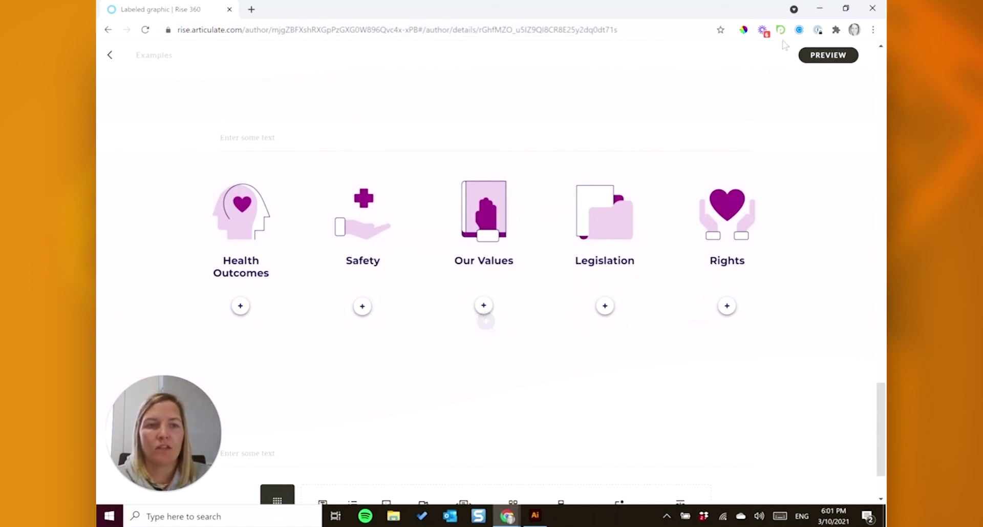
Preview the lesson and check the Email, Document and Digital marker cards in the first labeled graphic.
{"action": "left_click", "coordinate": [830, 56]}
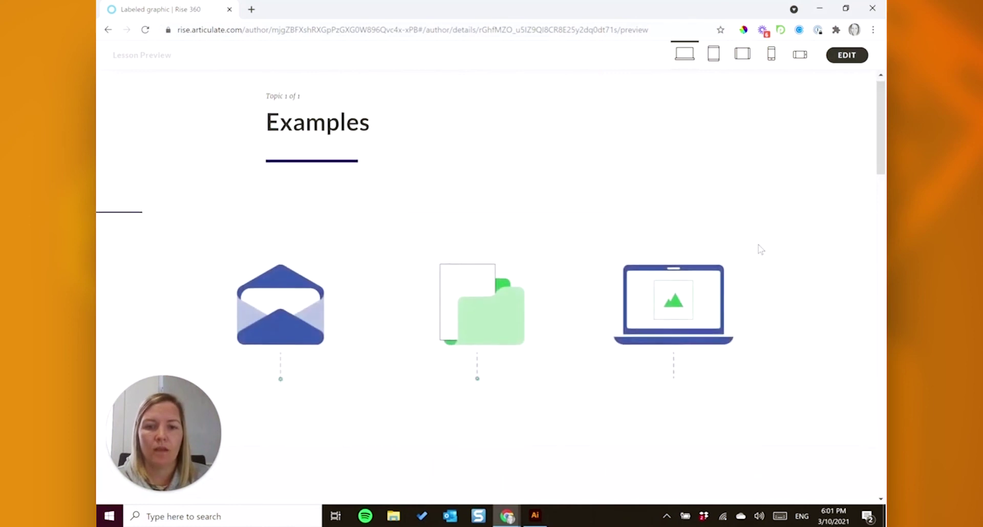
{"action": "scroll", "coordinate": [761, 248], "scroll_direction": "down", "scroll_amount": 1}
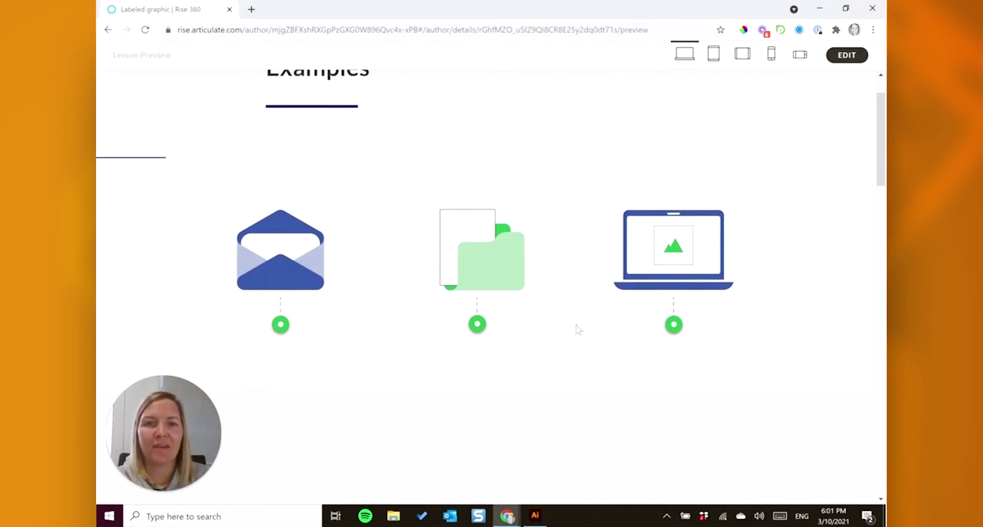
{"action": "left_click", "coordinate": [280, 324]}
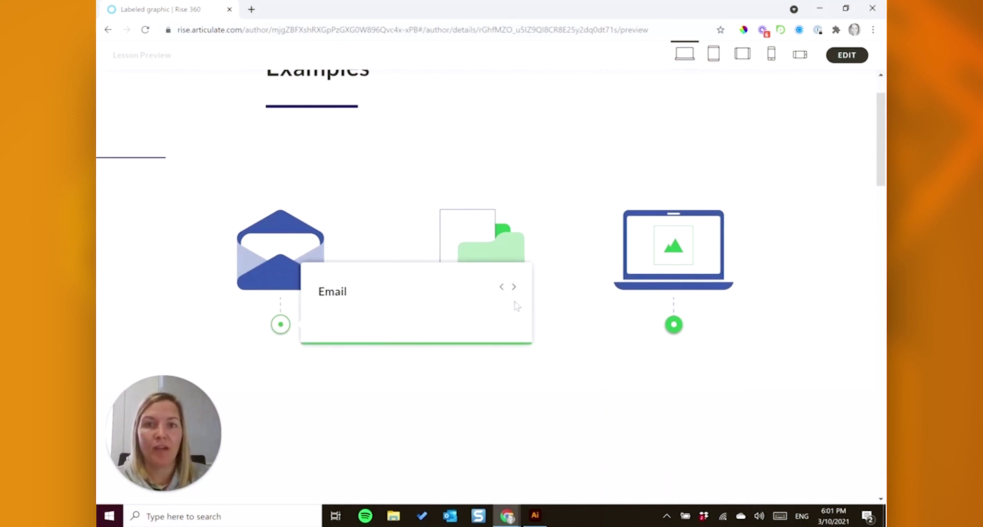
{"action": "left_click", "coordinate": [515, 288]}
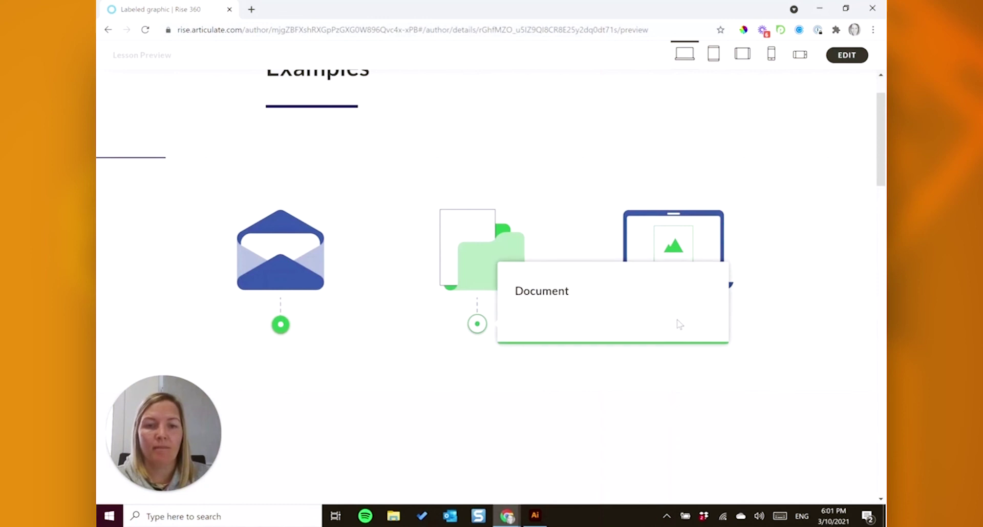
{"action": "left_click", "coordinate": [711, 287]}
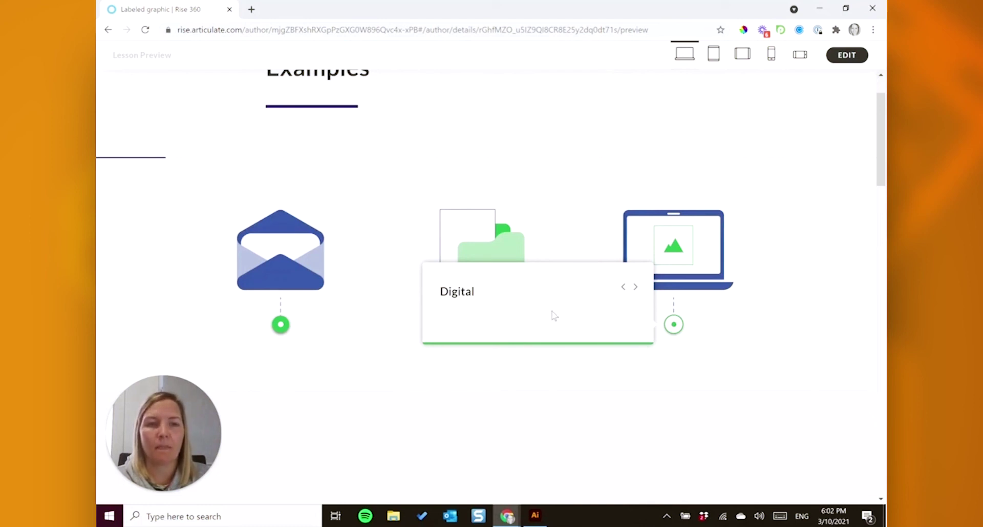
Examine the labeled graphics in the tablet portrait, mobile portrait and desktop preview layouts.
{"action": "left_click", "coordinate": [714, 57]}
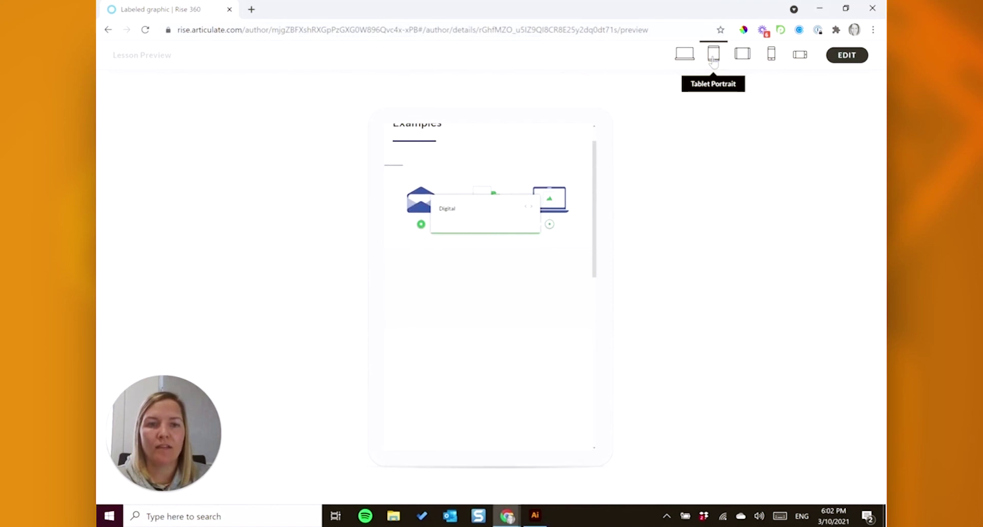
{"action": "left_click", "coordinate": [763, 64]}
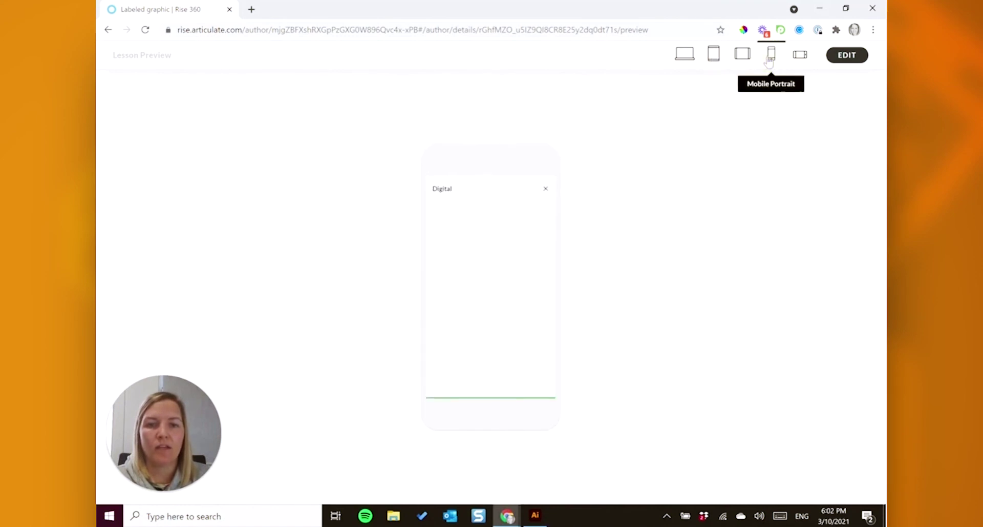
{"action": "left_click", "coordinate": [547, 189]}
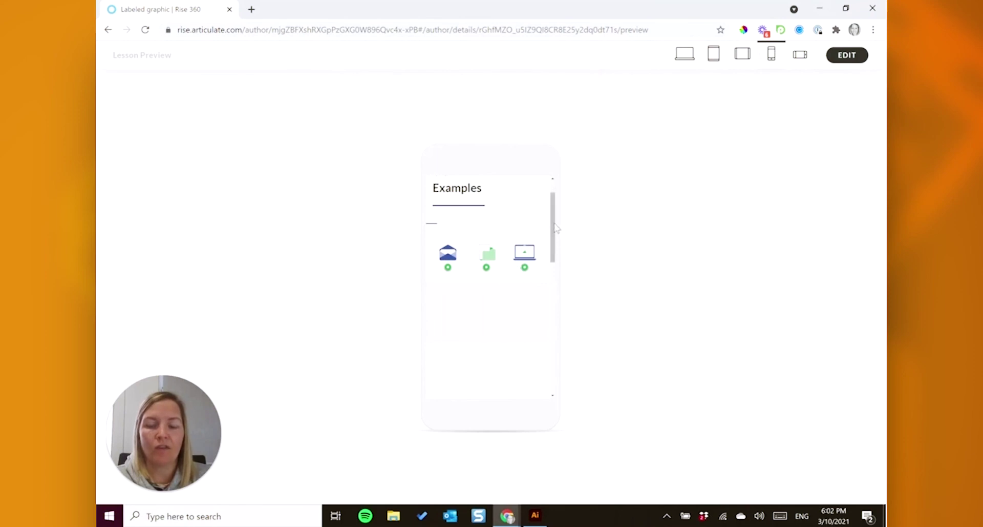
{"action": "left_click_drag", "start_coordinate": [553, 228], "coordinate": [555, 314]}
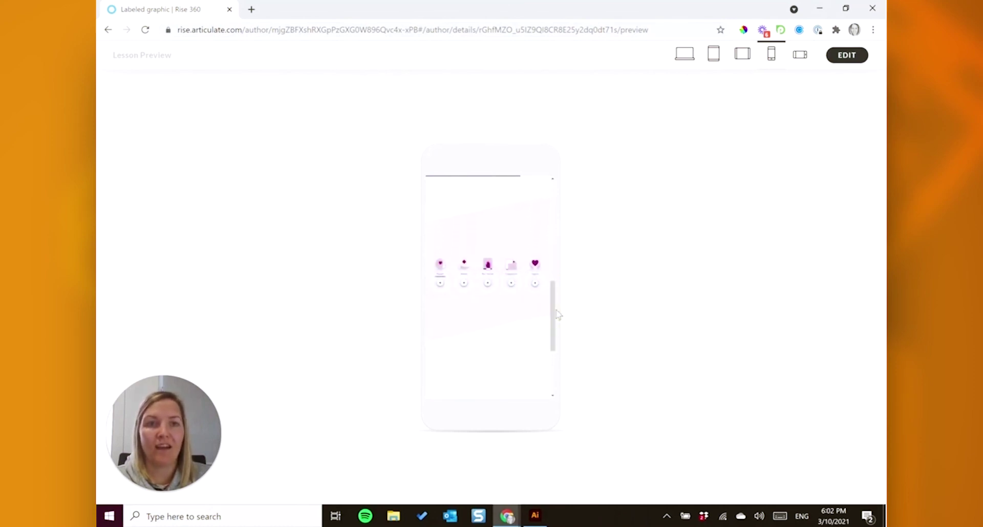
{"action": "left_click", "coordinate": [687, 60]}
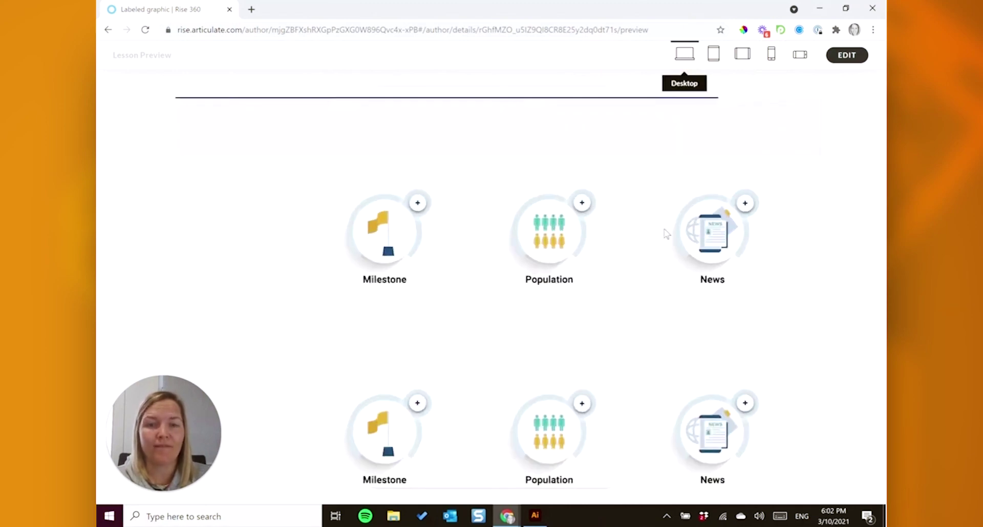
{"action": "scroll", "coordinate": [652, 417], "scroll_direction": "down", "scroll_amount": 10}
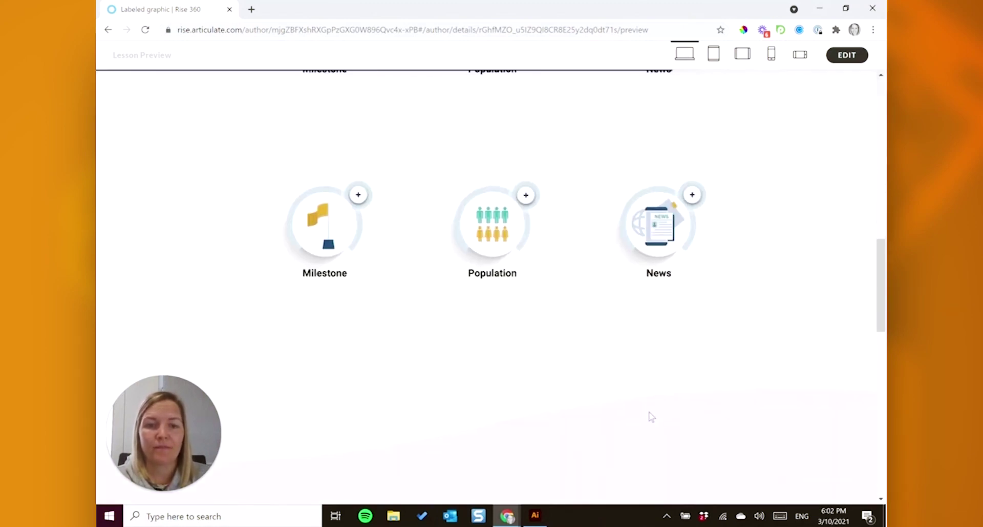